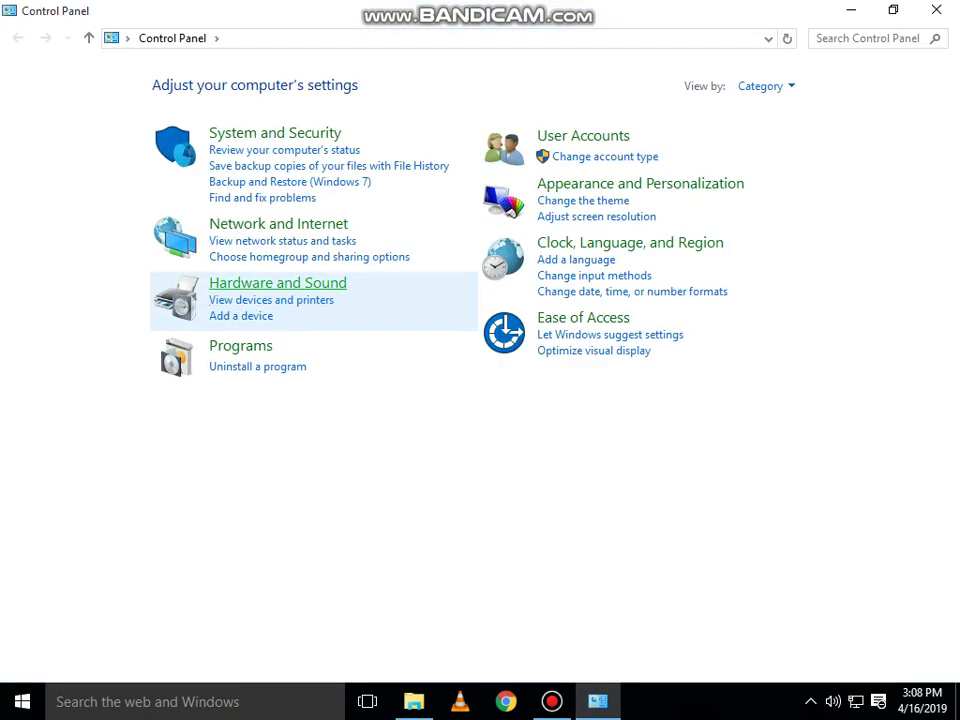
# Uninstall e-Sahulat through Programs and Features, then close the Control Panel window
pyautogui.click(240, 346)
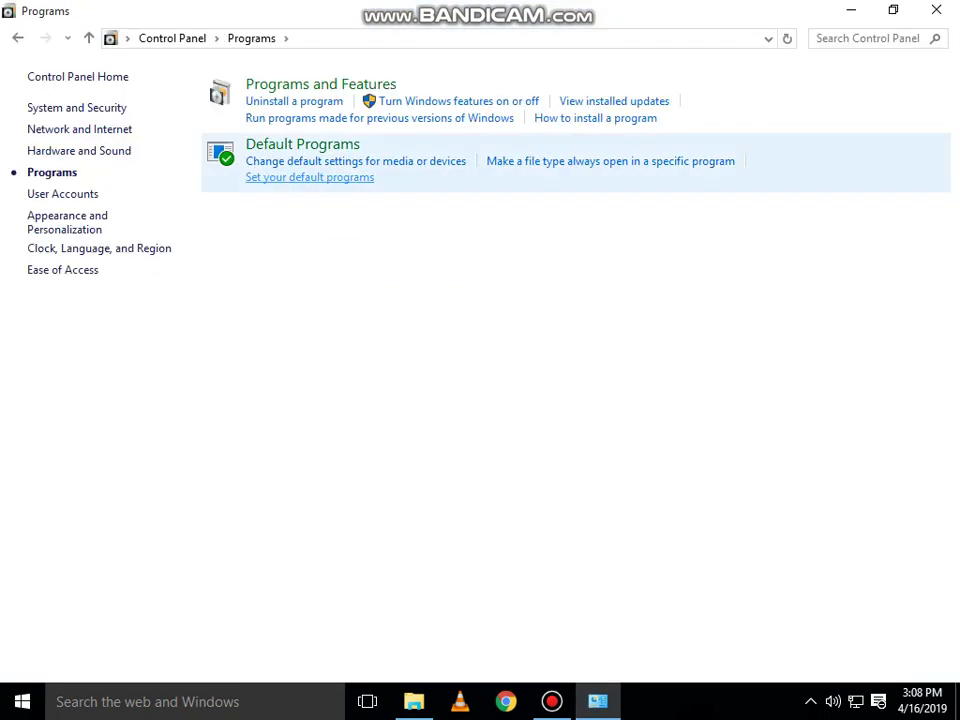
pyautogui.click(320, 84)
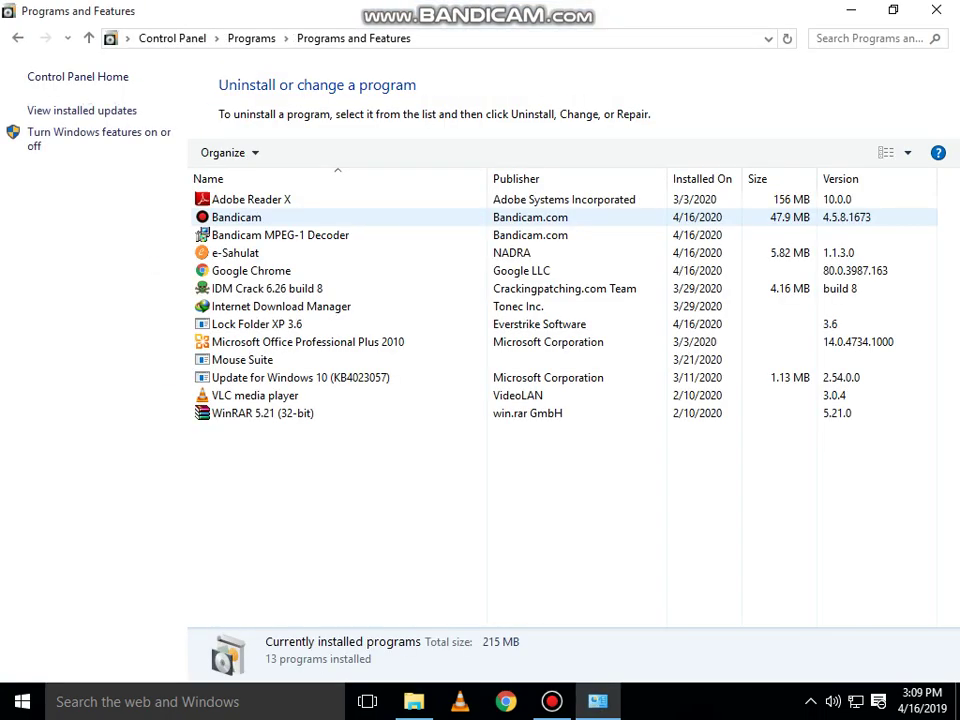
pyautogui.click(235, 253)
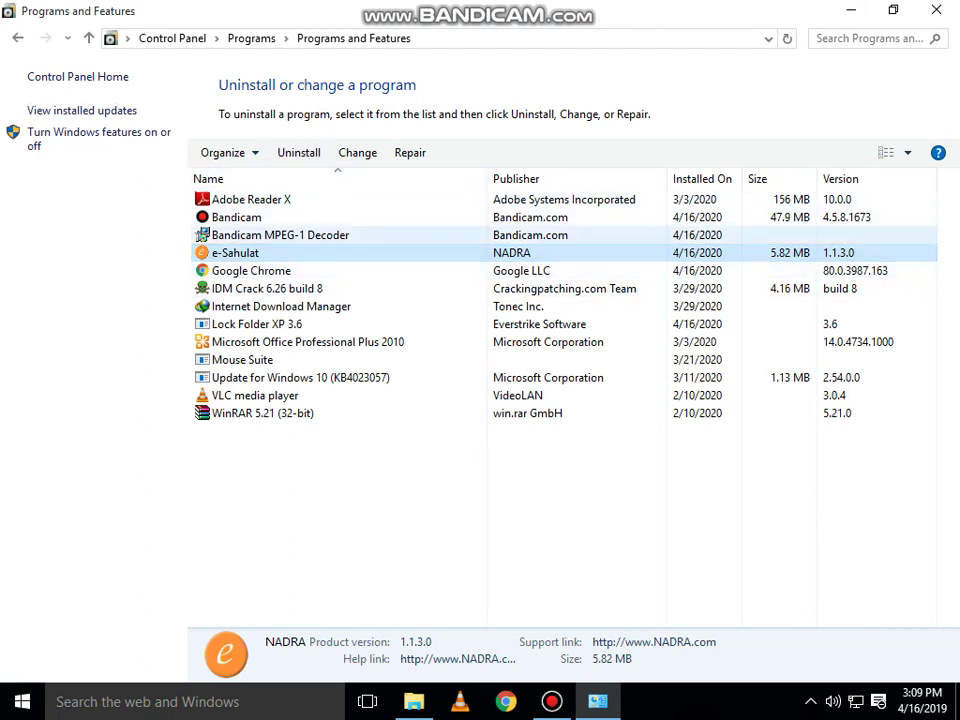
pyautogui.rightClick(259, 256)
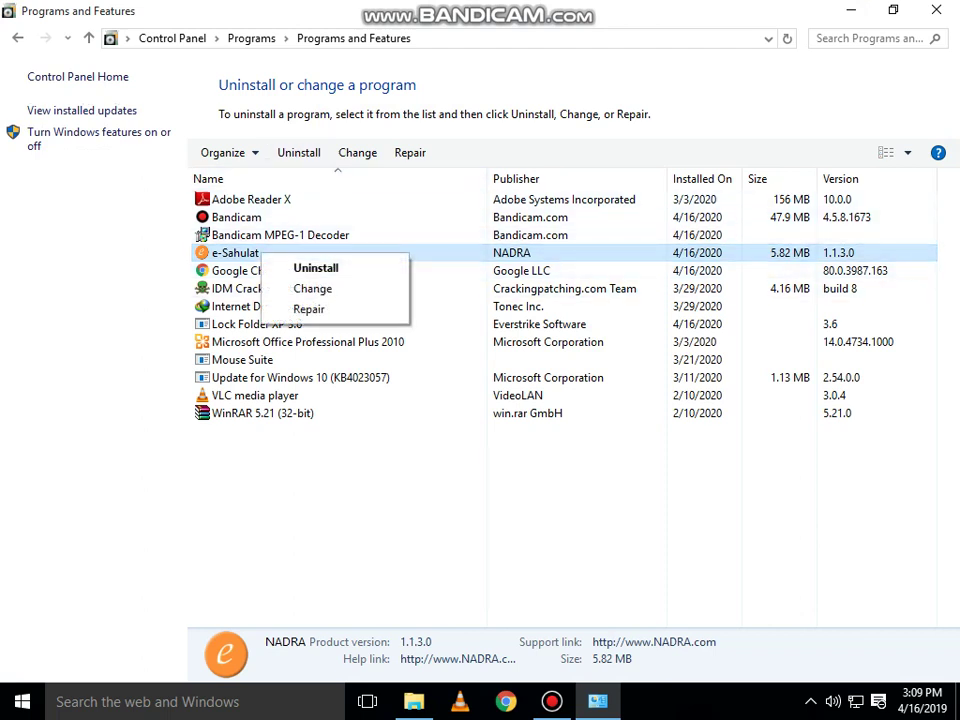
pyautogui.press('Escape')
pyautogui.click(298, 152)
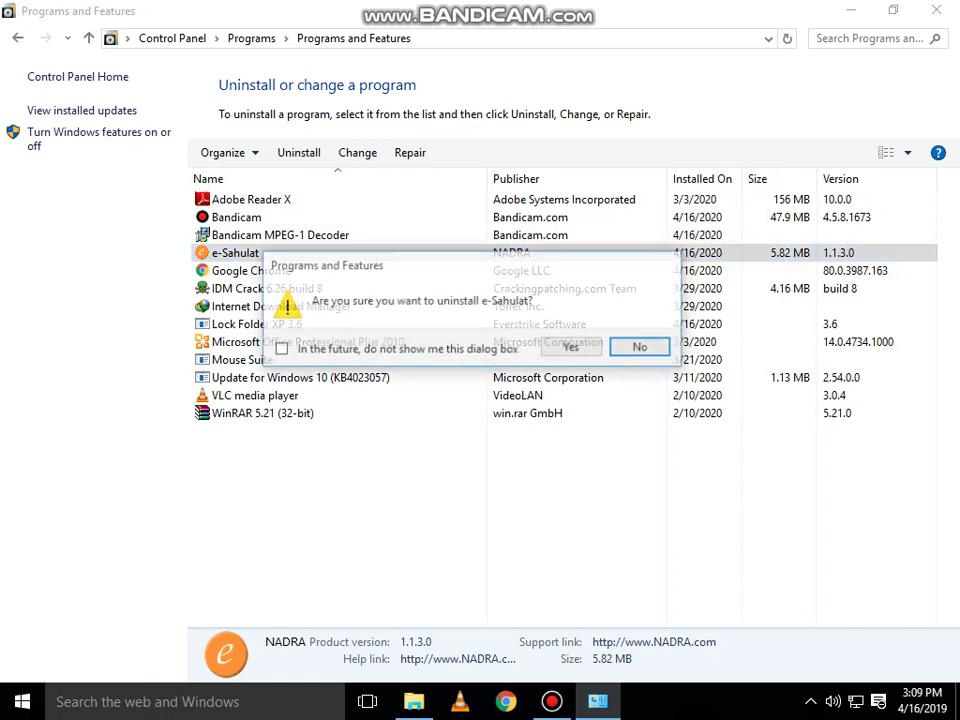
pyautogui.click(572, 347)
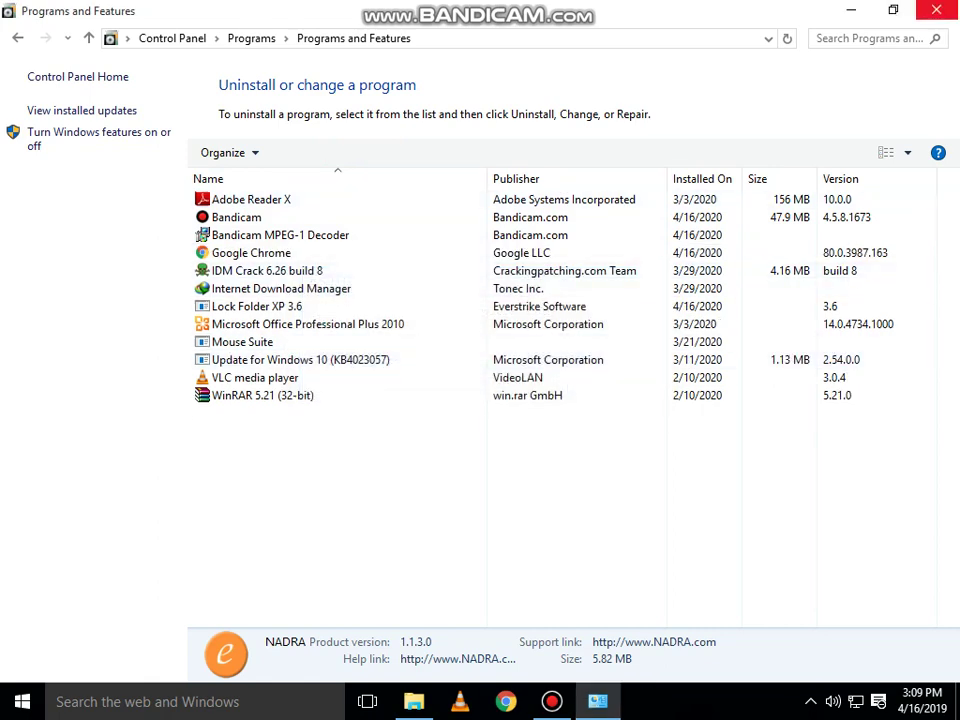
pyautogui.click(936, 10)
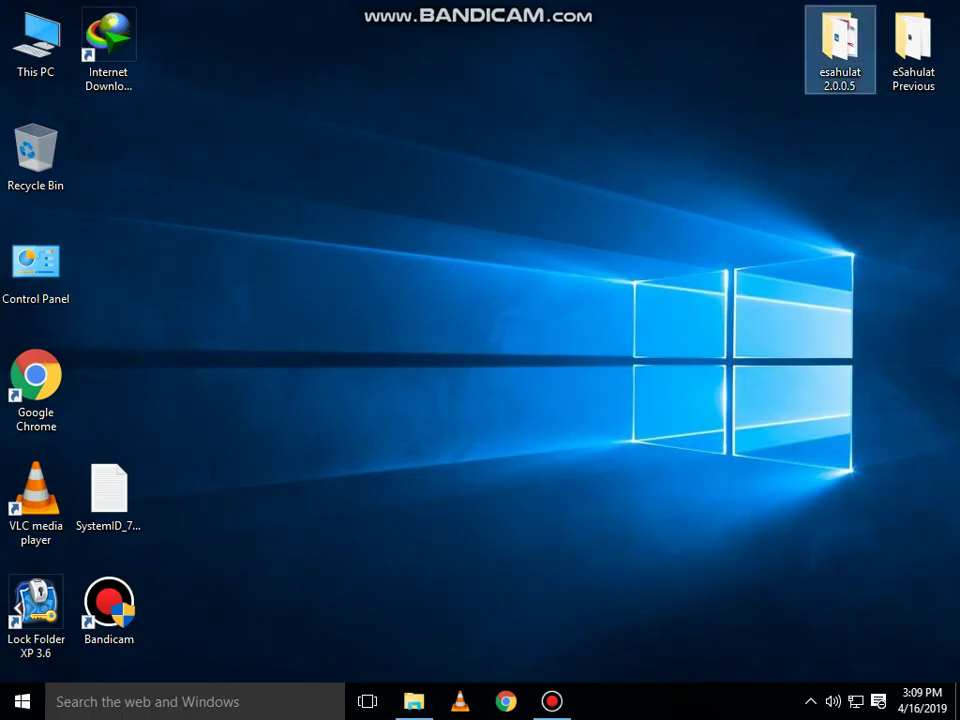
# Launch the JDK installer from the jdk-8u40-windows-i586 archive in the desktop's esahulat 2.0.0.5 folder
pyautogui.doubleClick(840, 45)
pyautogui.click(566, 208)
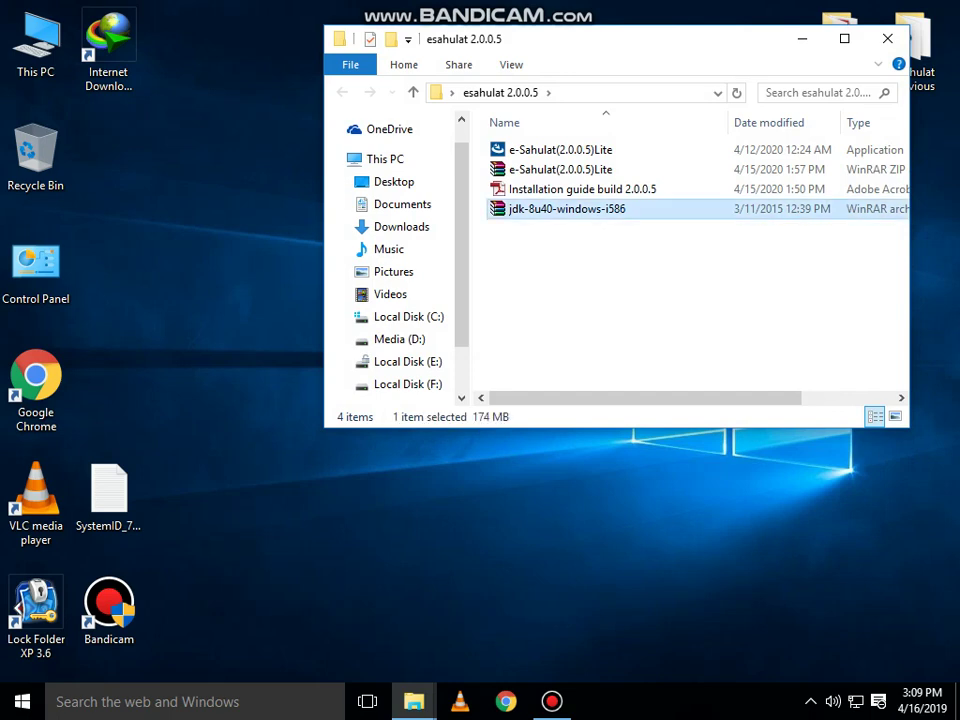
pyautogui.press('Return')
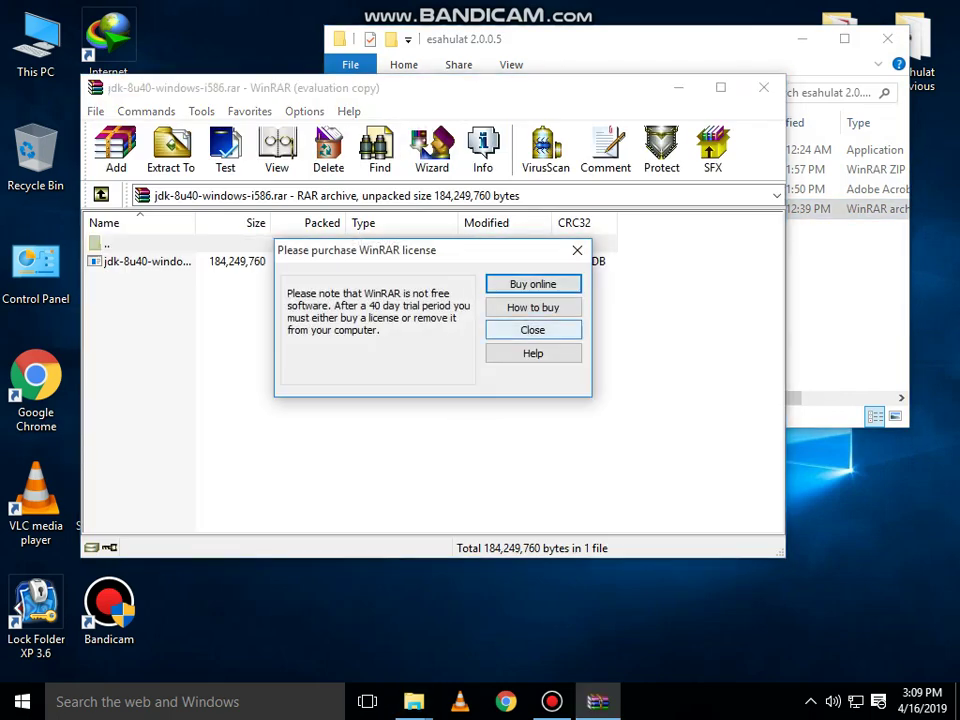
pyautogui.click(532, 329)
pyautogui.doubleClick(147, 261)
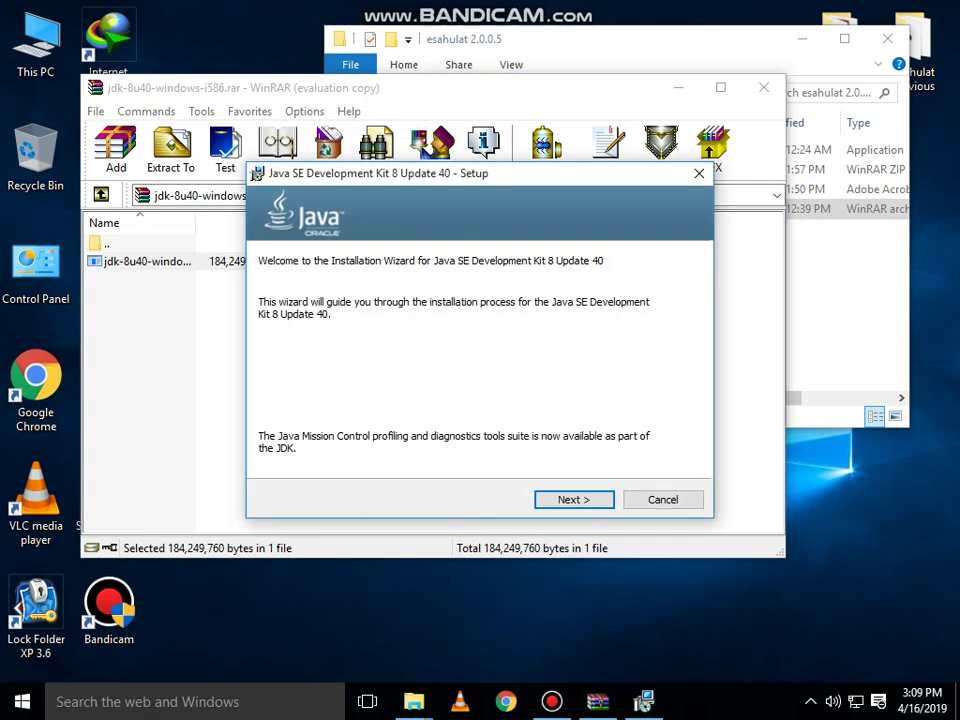
# Install Java SE Development Kit 8 Update 40 with the default features and destination folders, and close the archive and setup windows
pyautogui.press('Return')
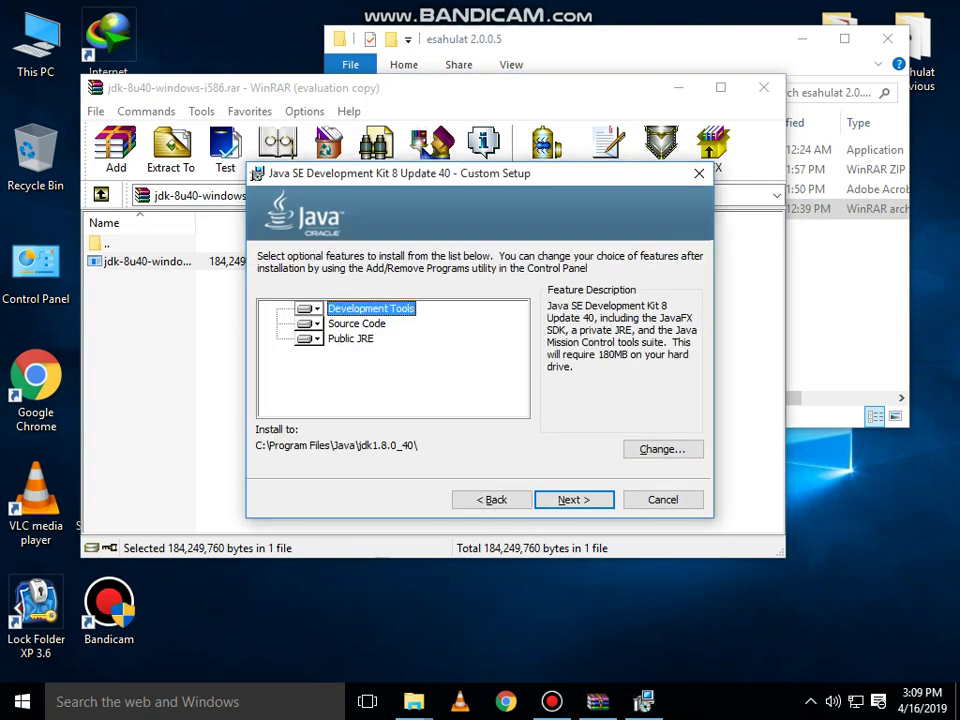
pyautogui.press('Return')
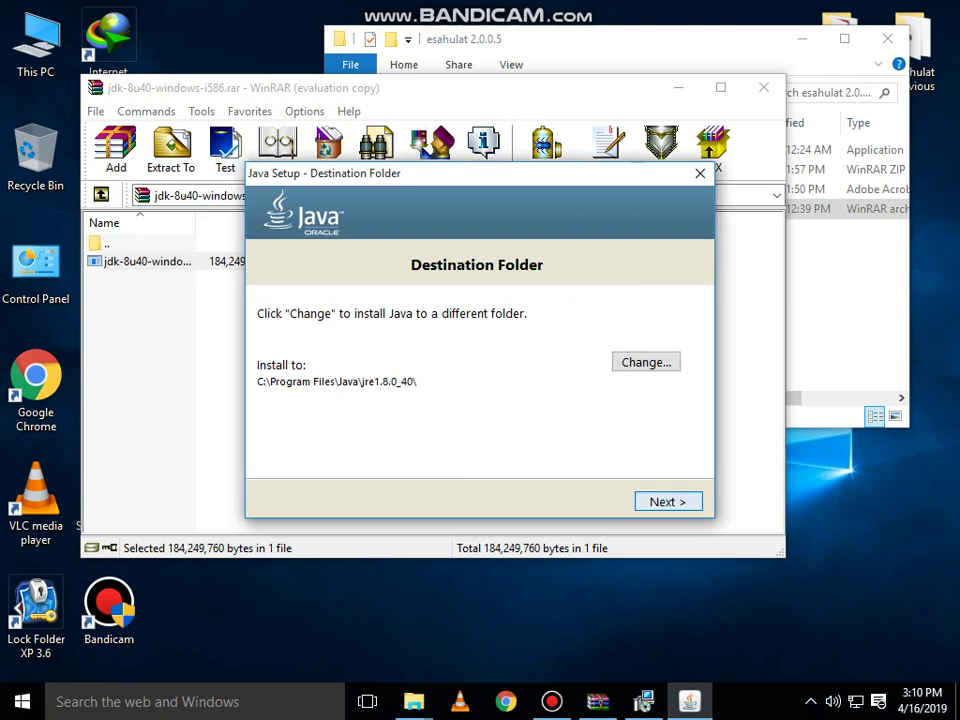
pyautogui.press('Return')
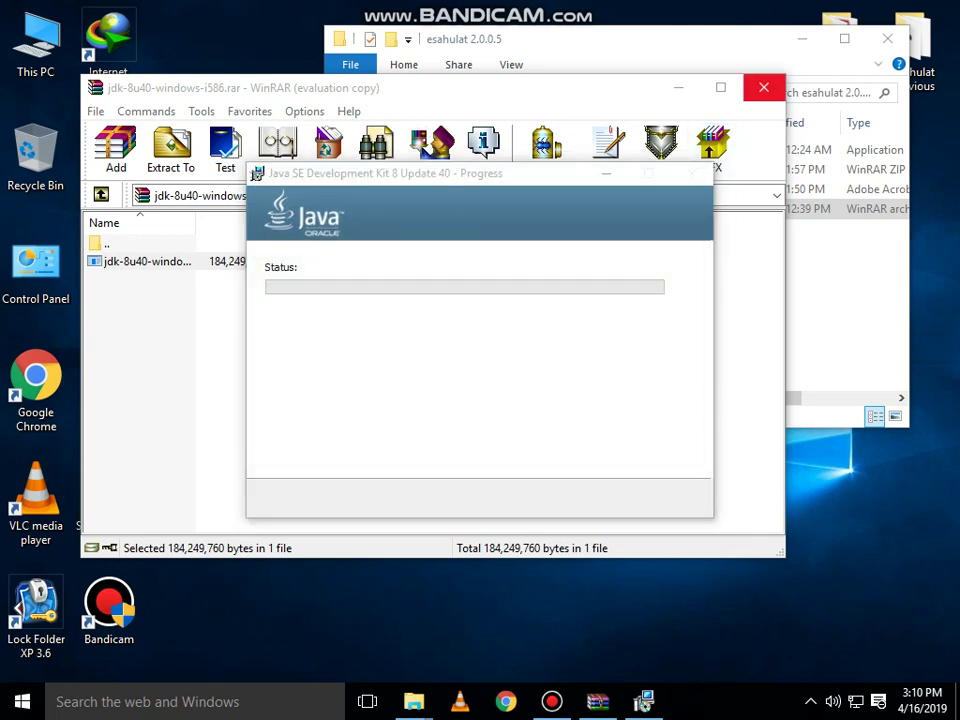
pyautogui.click(763, 88)
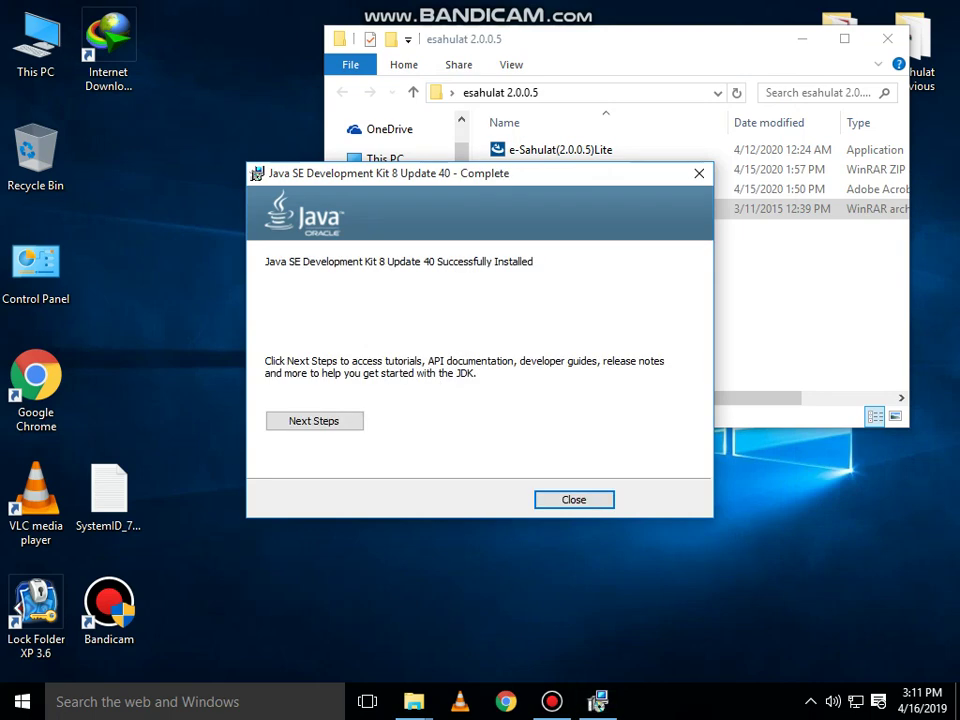
pyautogui.click(574, 499)
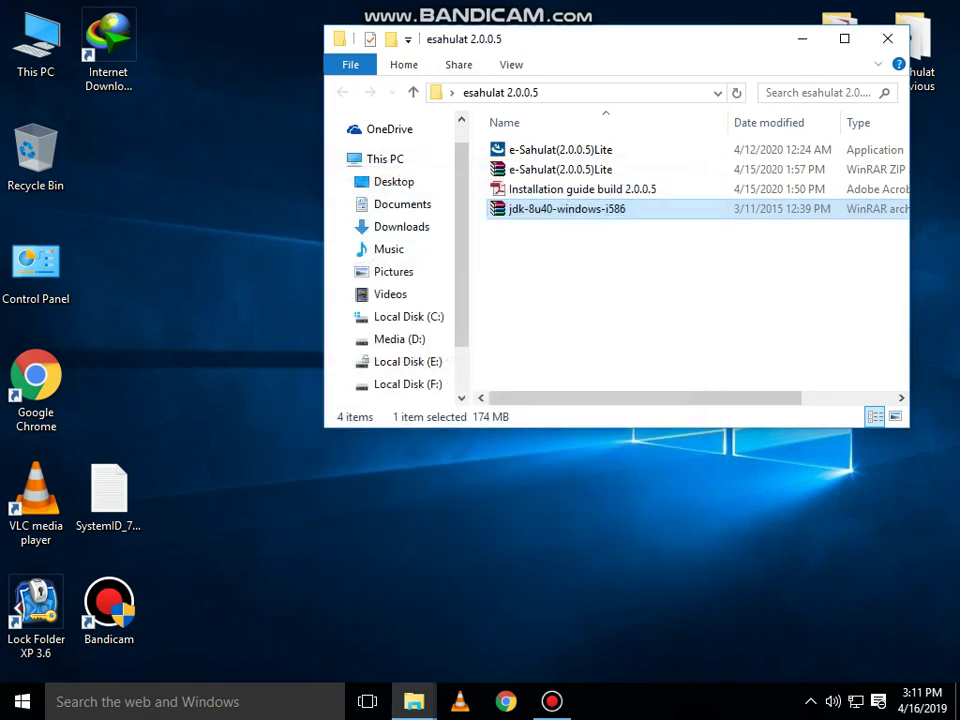
# Install e-Sahulat with the e-Sahulat(2.0.0.5)Lite application from the esahulat 2.0.0.5 folder, then close the folder
pyautogui.rightClick(473, 575)
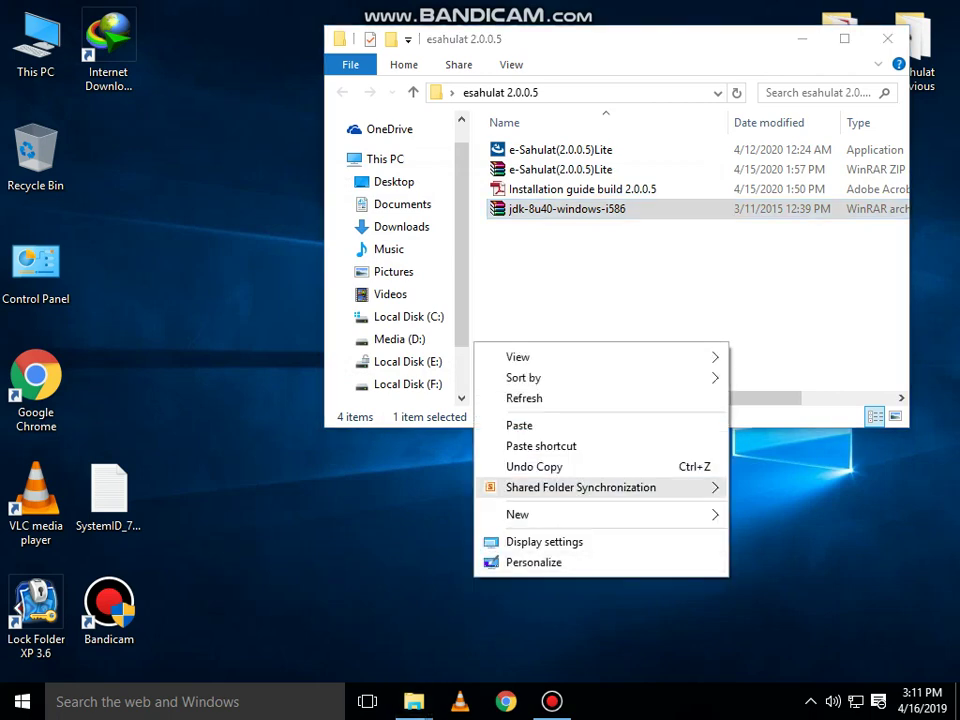
pyautogui.click(510, 397)
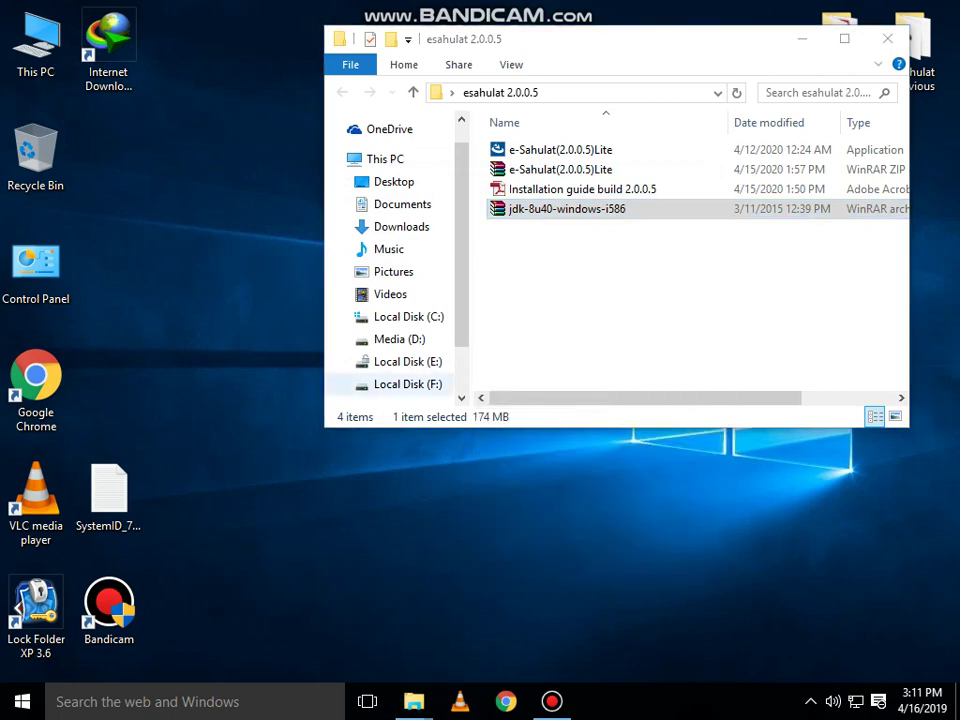
pyautogui.click(640, 290)
pyautogui.click(575, 150)
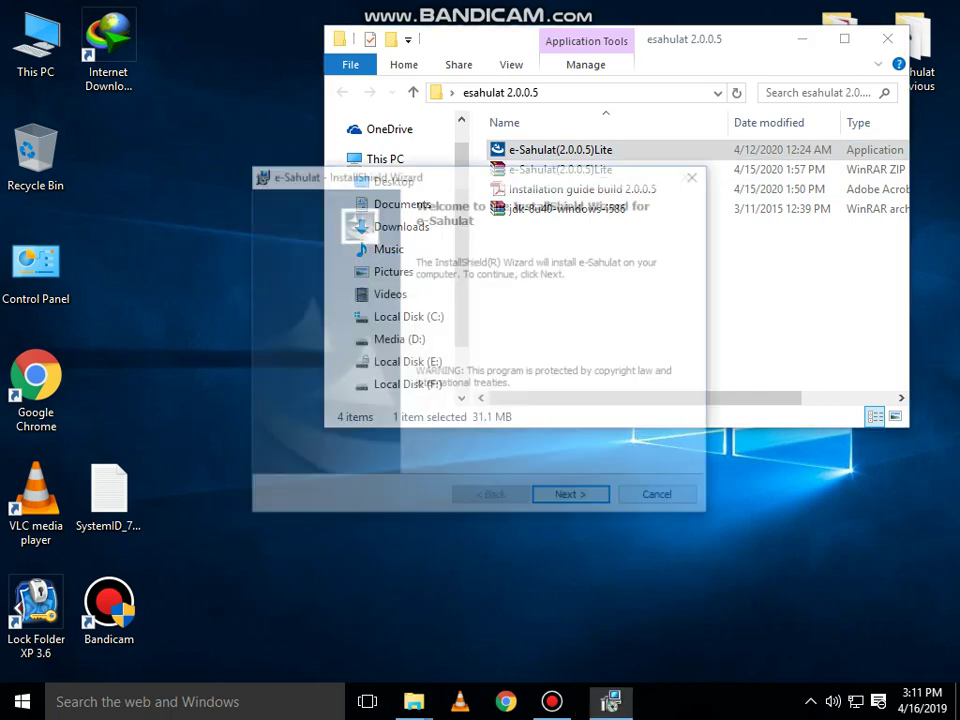
pyautogui.click(573, 499)
pyautogui.press('Return')
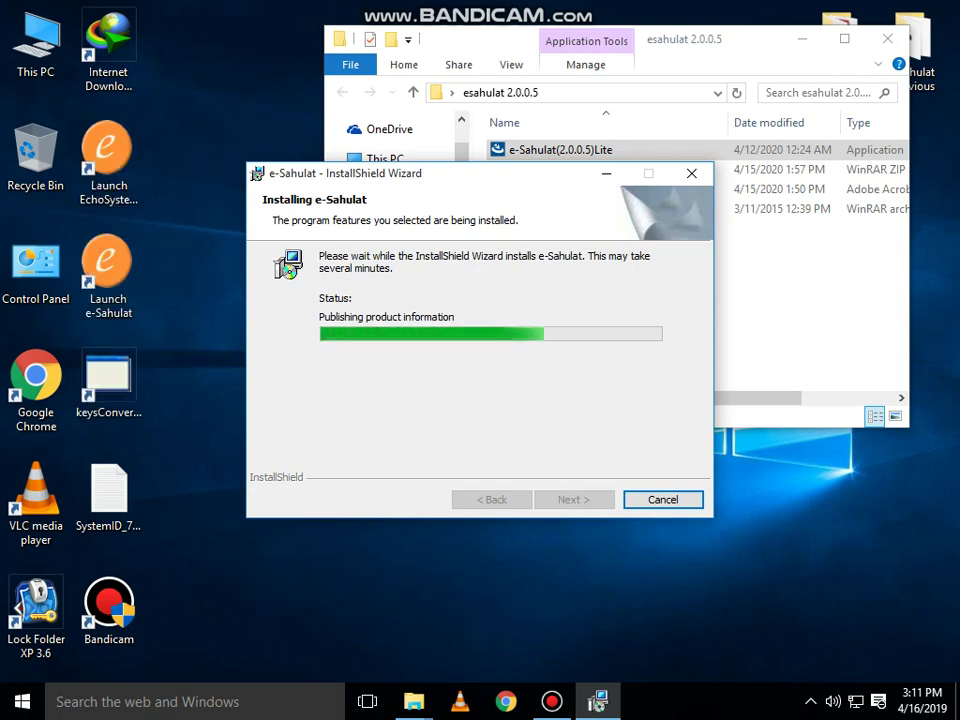
pyautogui.press('Return')
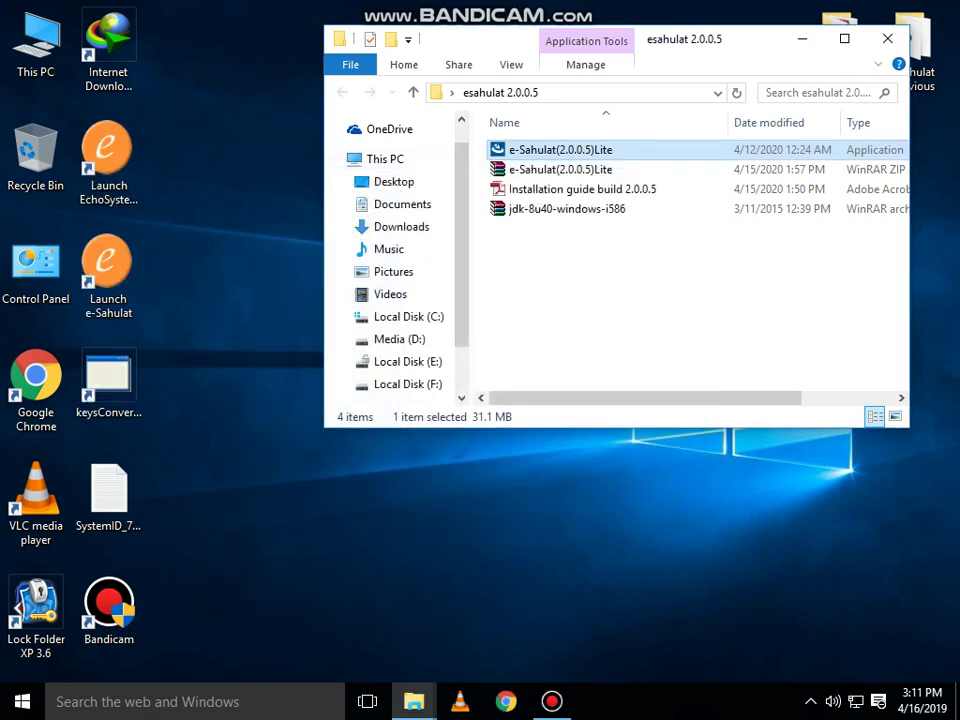
pyautogui.click(680, 290)
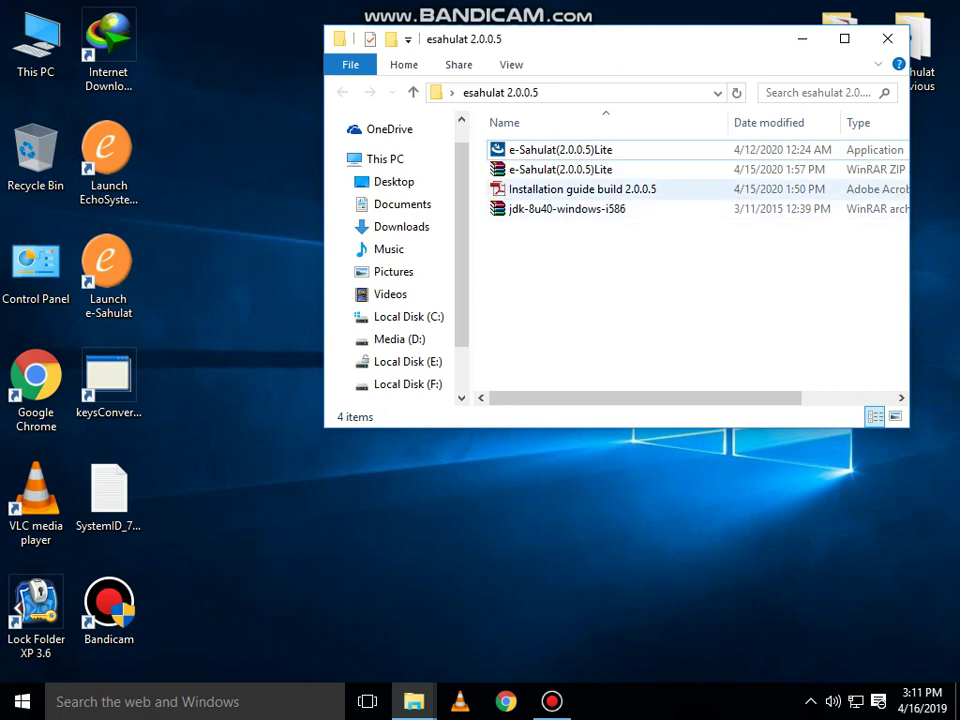
pyautogui.click(887, 39)
pyautogui.click(887, 38)
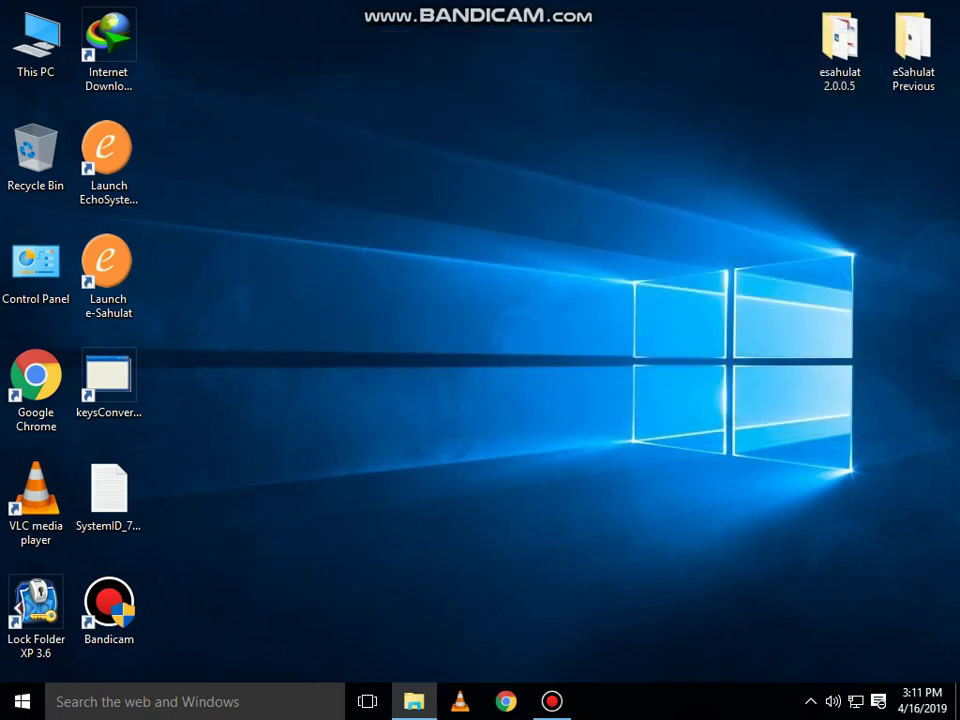
# Run the EchoSystemID application from C:\kiosk\keys to generate the system ID file
pyautogui.click(413, 701)
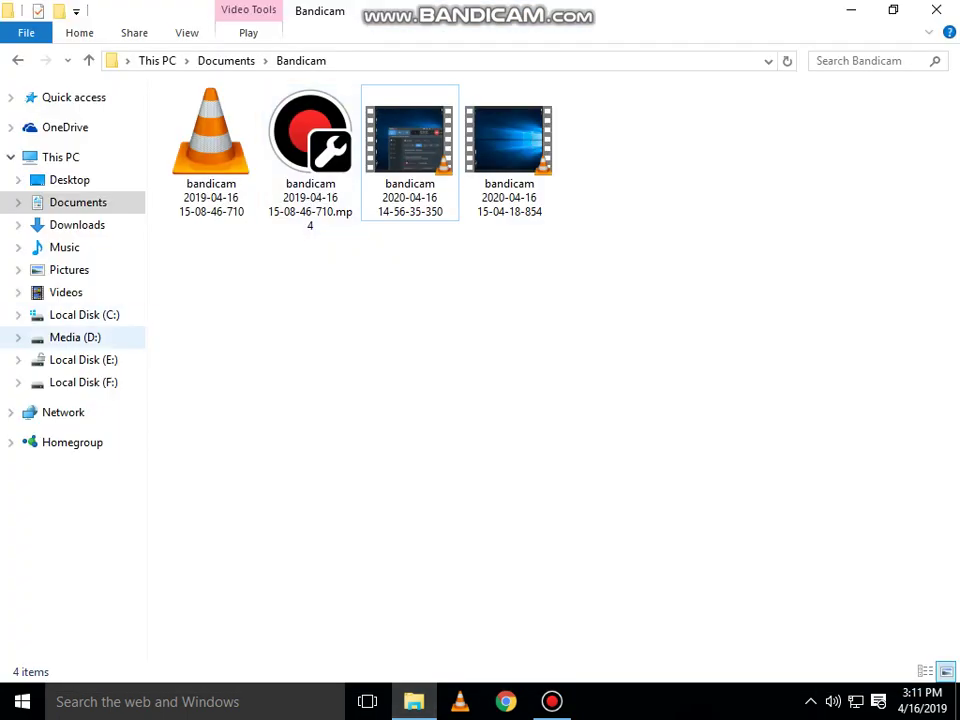
pyautogui.click(84, 314)
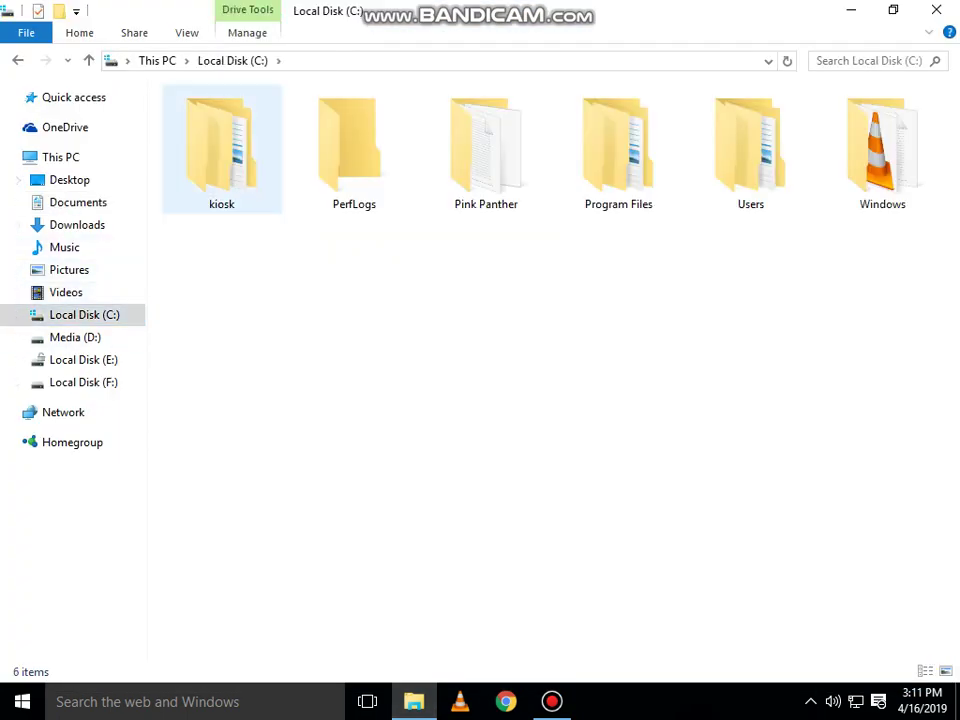
pyautogui.doubleClick(221, 150)
pyautogui.doubleClick(196, 118)
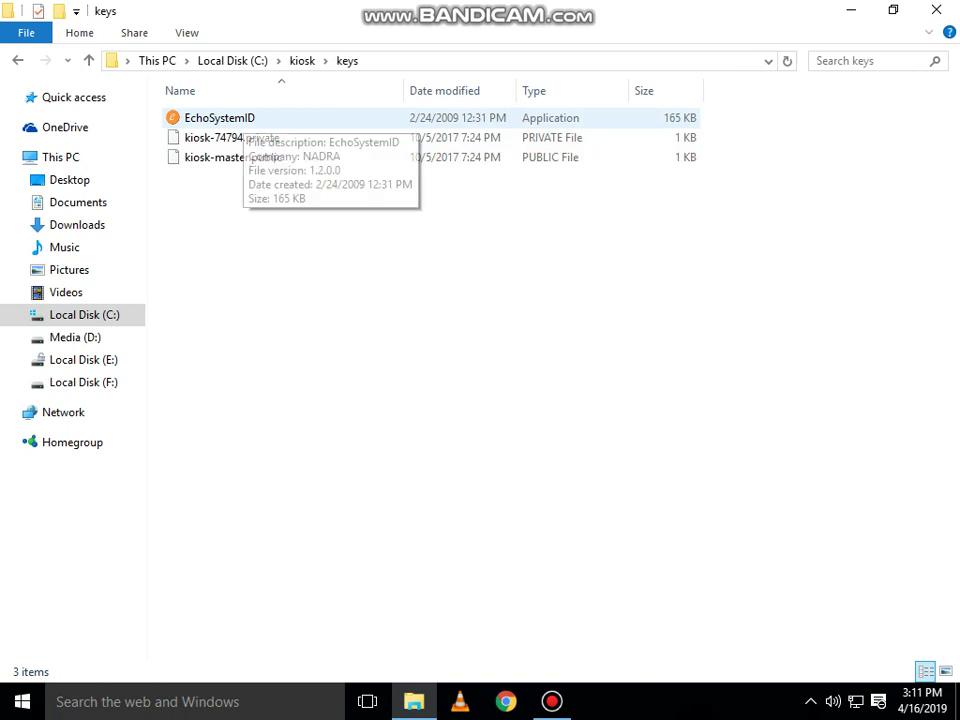
pyautogui.doubleClick(225, 118)
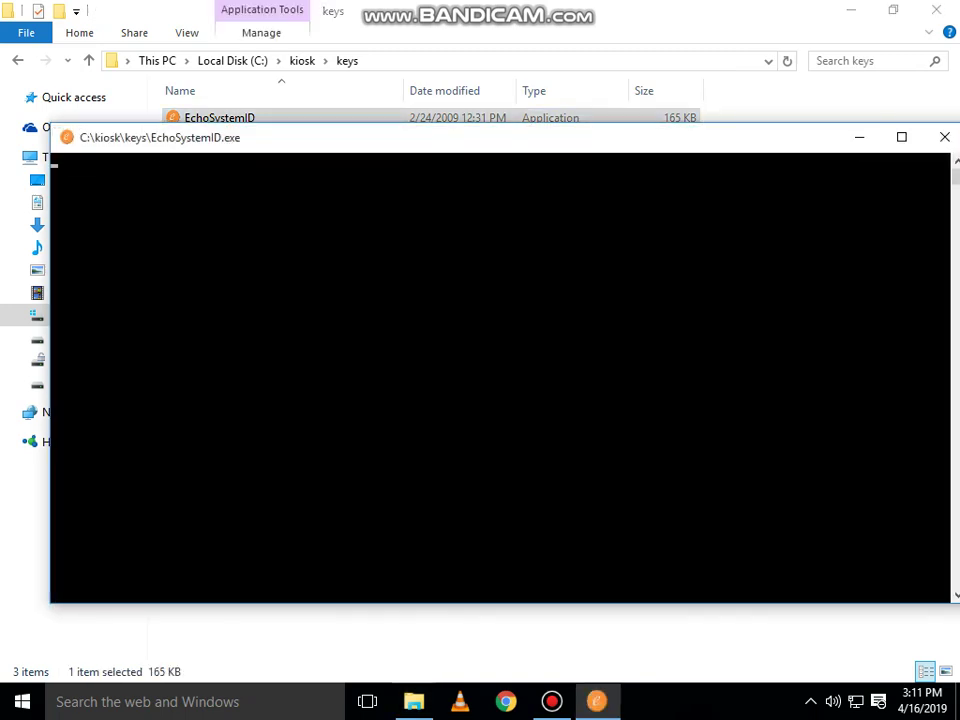
pyautogui.press('Return')
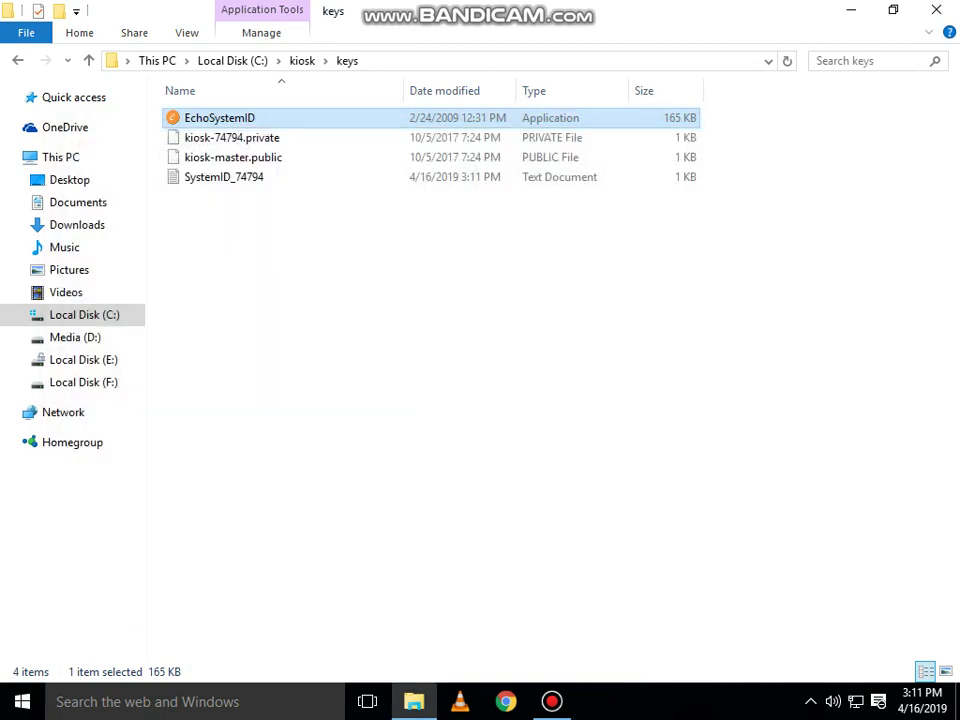
# View the generated SystemID text document in the keys folder, then close the document and the folder window
pyautogui.doubleClick(224, 177)
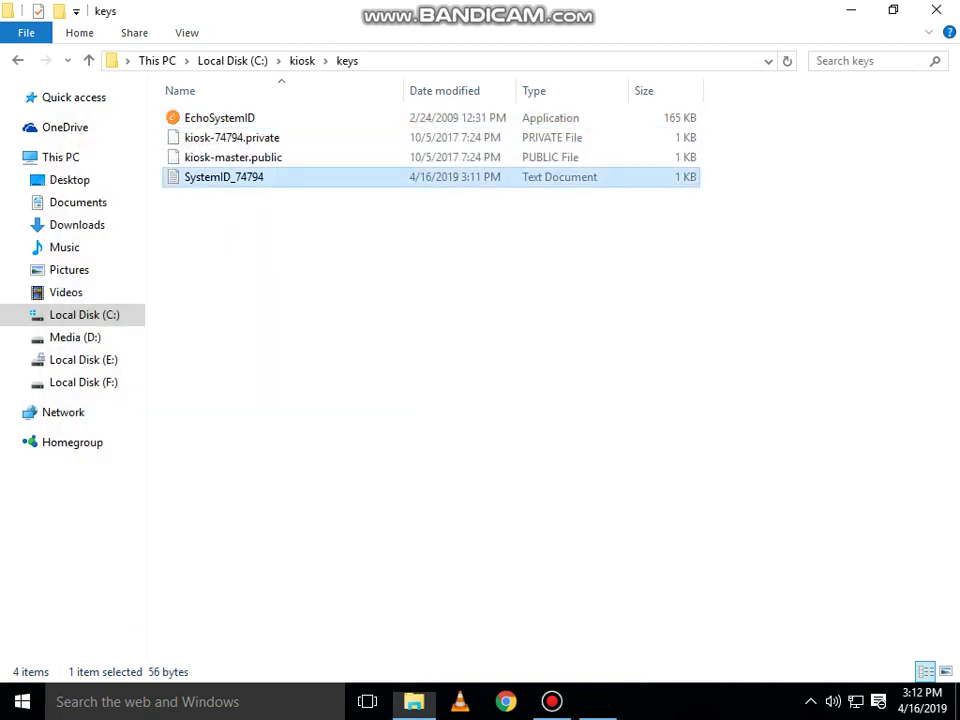
pyautogui.hotkey('alt', 'F4')
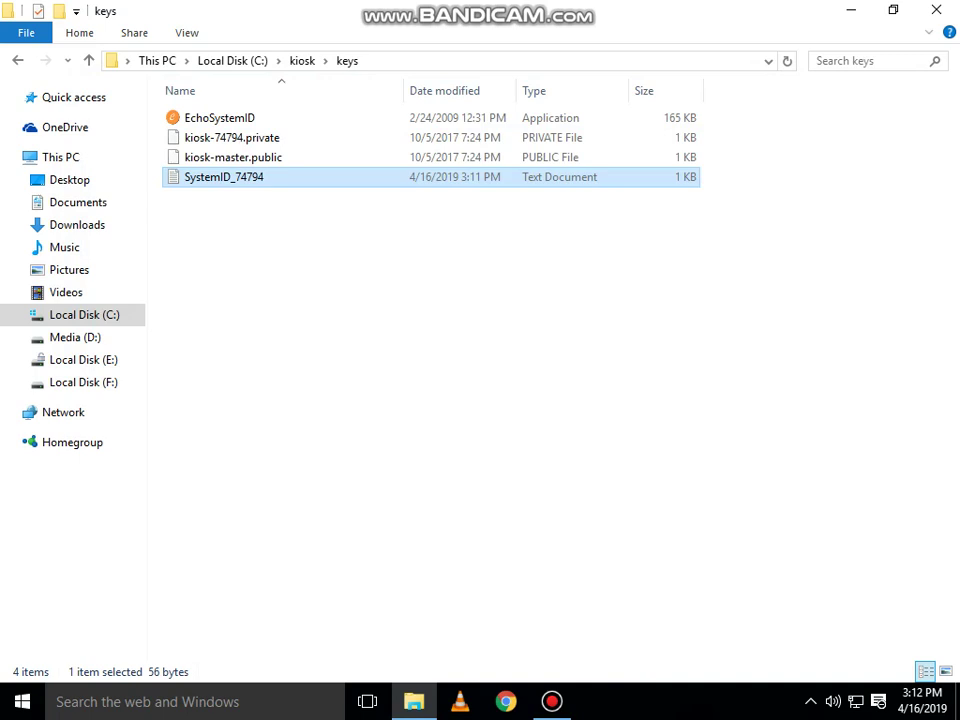
pyautogui.press('Escape')
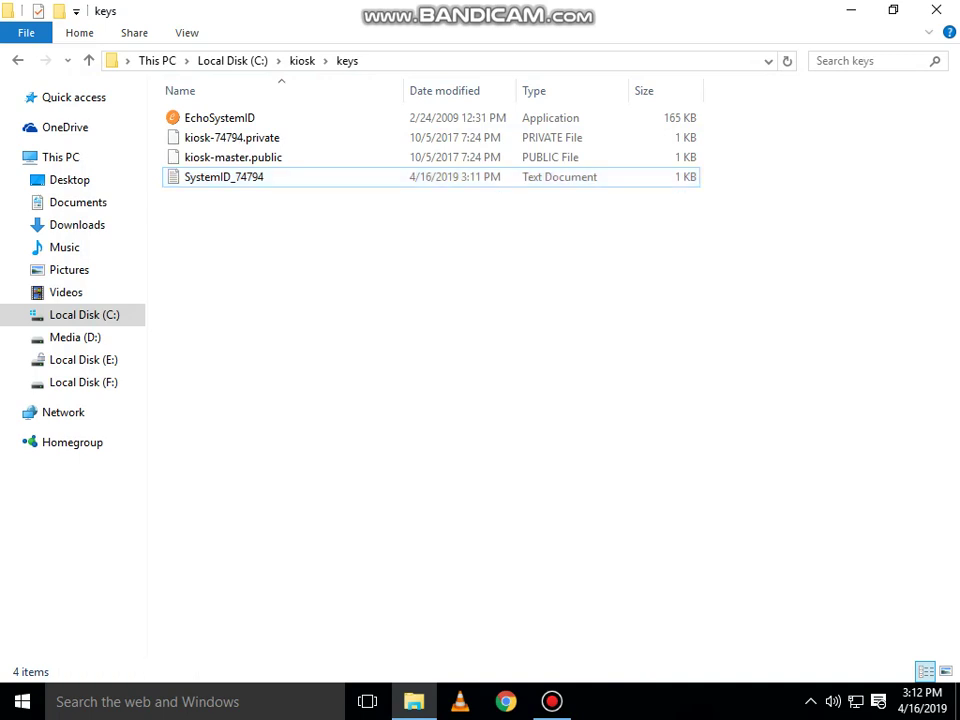
pyautogui.click(936, 10)
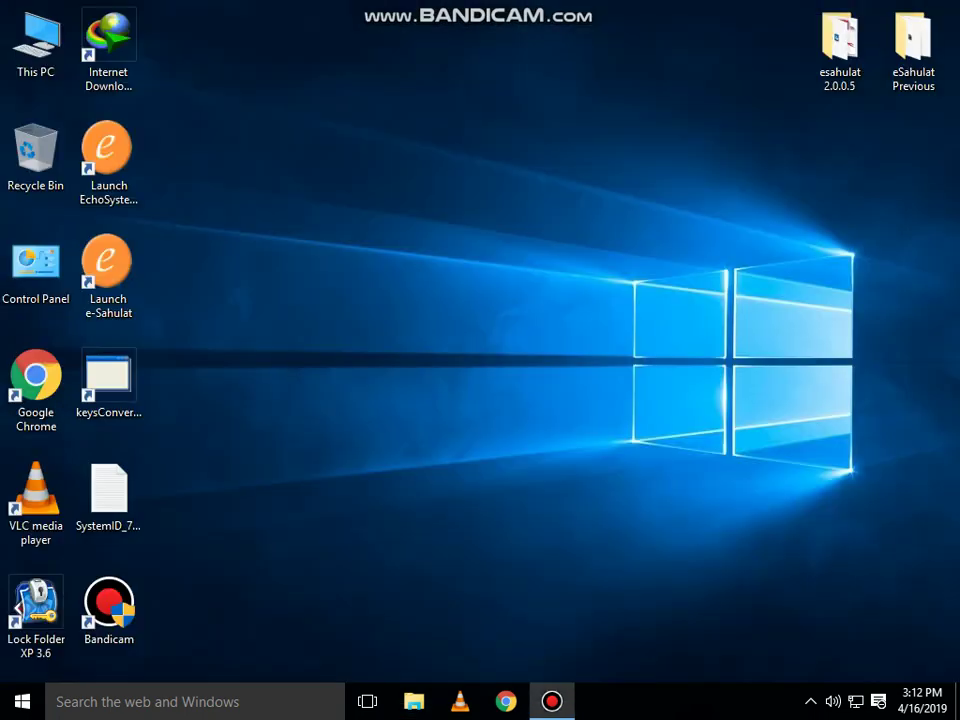
# Move the keysConverter.bat shortcut to an empty area of the desktop, run it to convert the keys, and close its console
pyautogui.moveTo(108, 378); pyautogui.dragTo(255, 160)
pyautogui.doubleClick(255, 160)
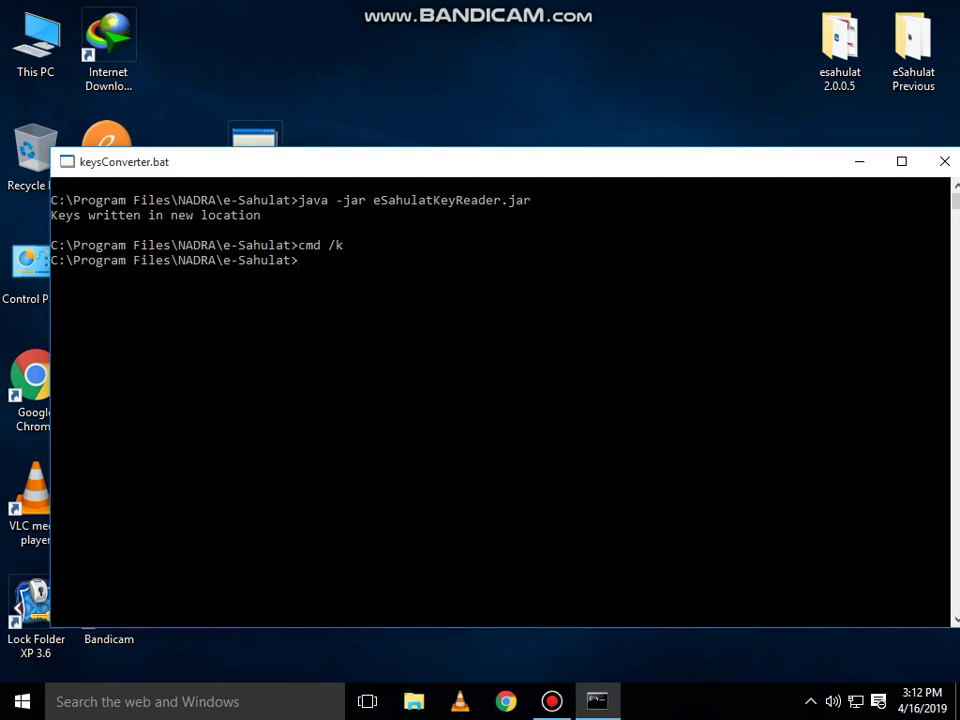
pyautogui.click(943, 161)
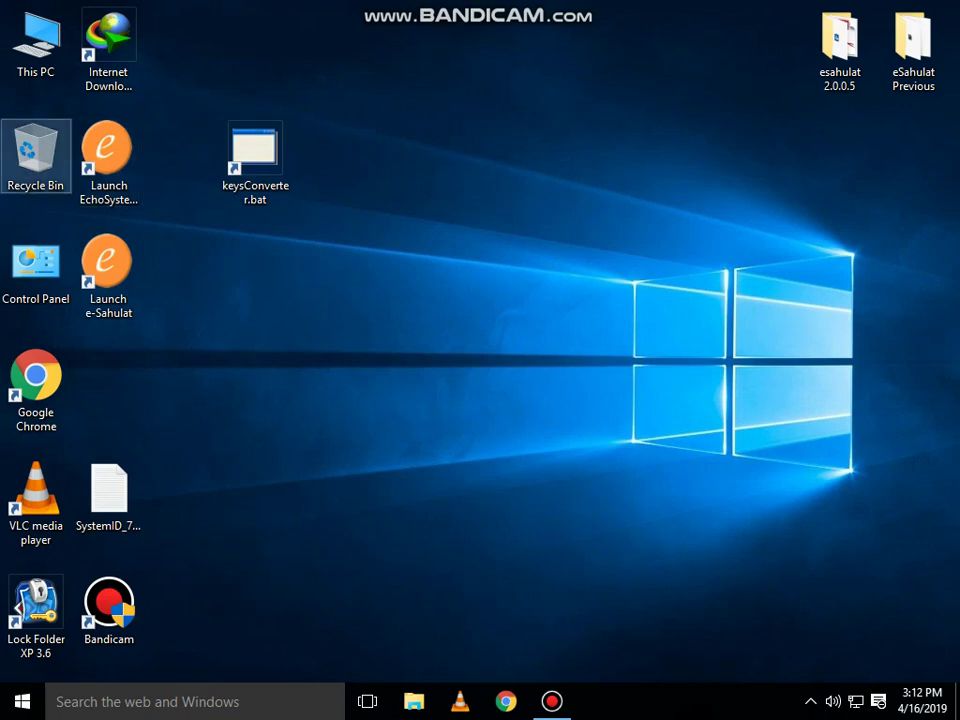
# Check the converted key files in the net folder inside C:\kiosk\keys, return to the keys folder and minimize the window
pyautogui.doubleClick(35, 40)
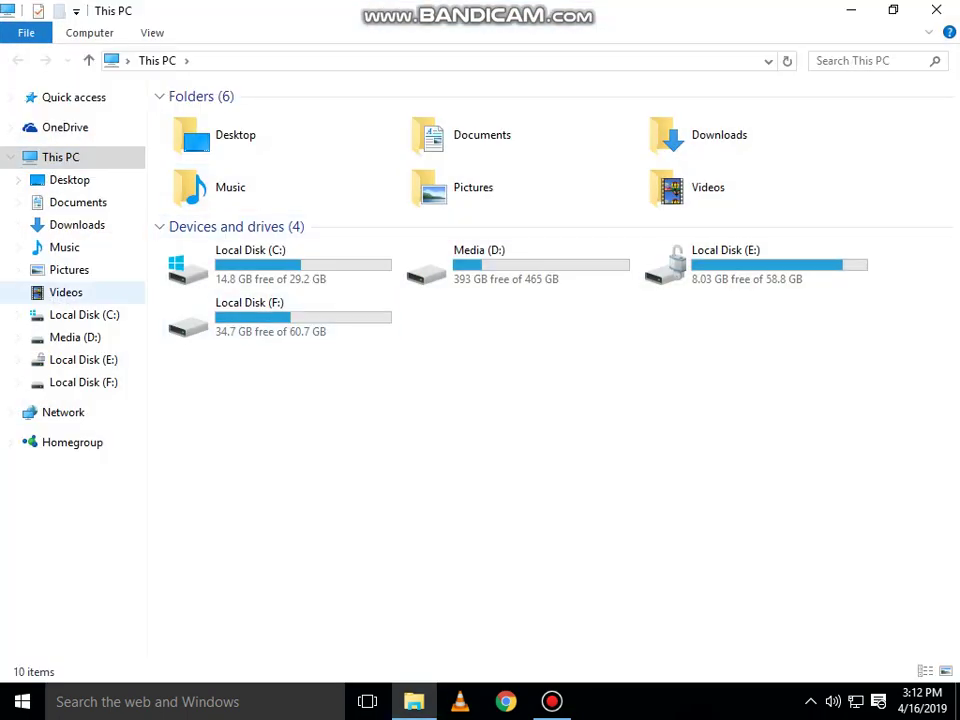
pyautogui.click(84, 314)
pyautogui.click(221, 148)
pyautogui.doubleClick(222, 150)
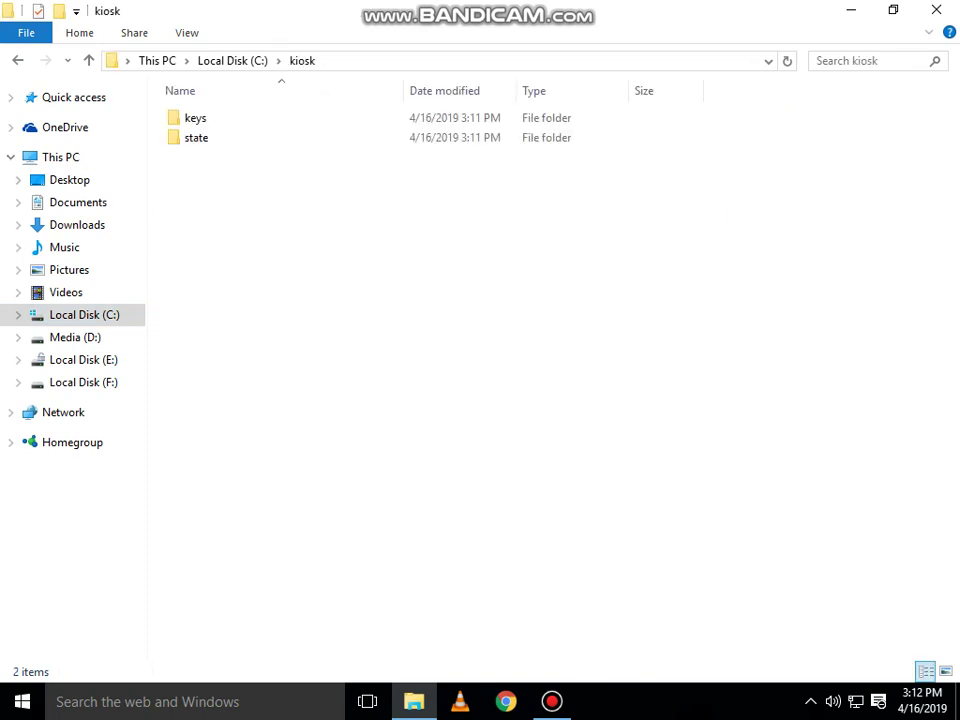
pyautogui.doubleClick(193, 116)
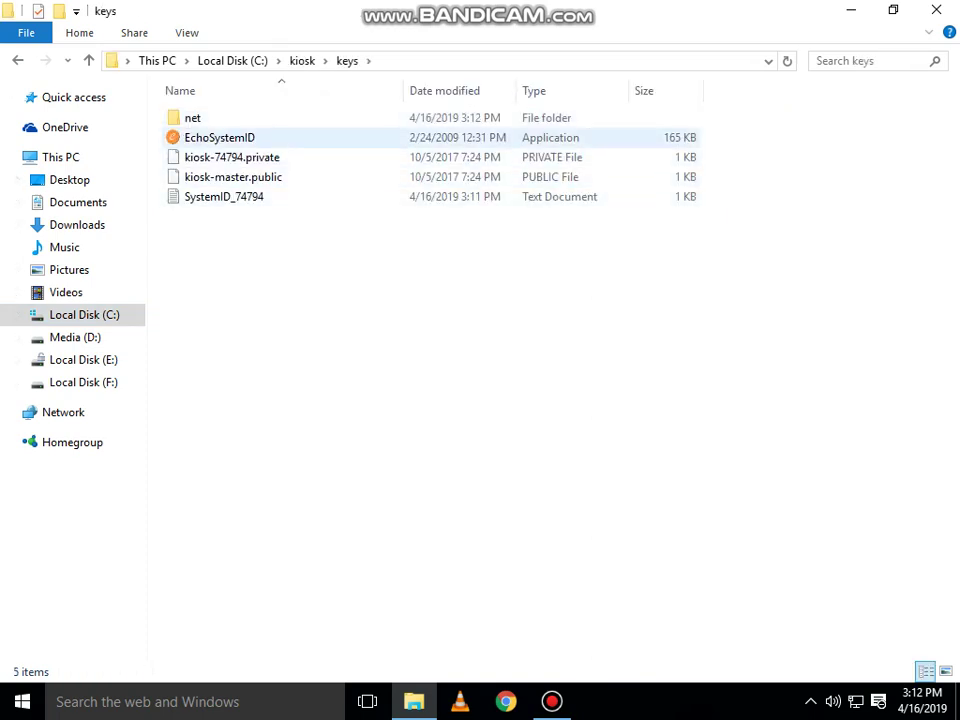
pyautogui.doubleClick(192, 117)
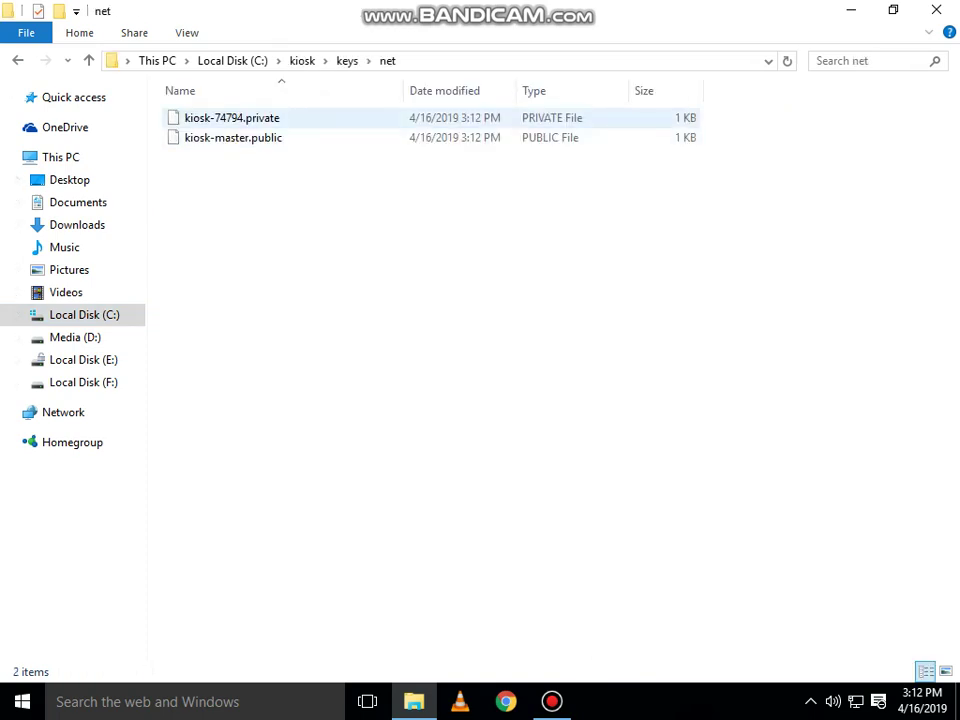
pyautogui.click(18, 60)
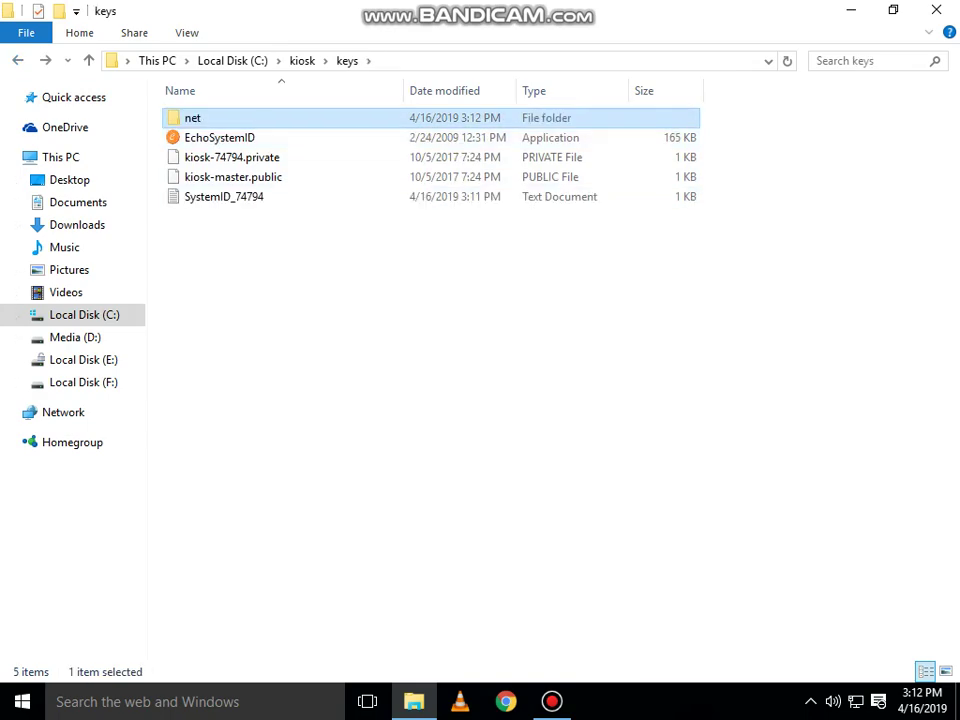
pyautogui.click(370, 290)
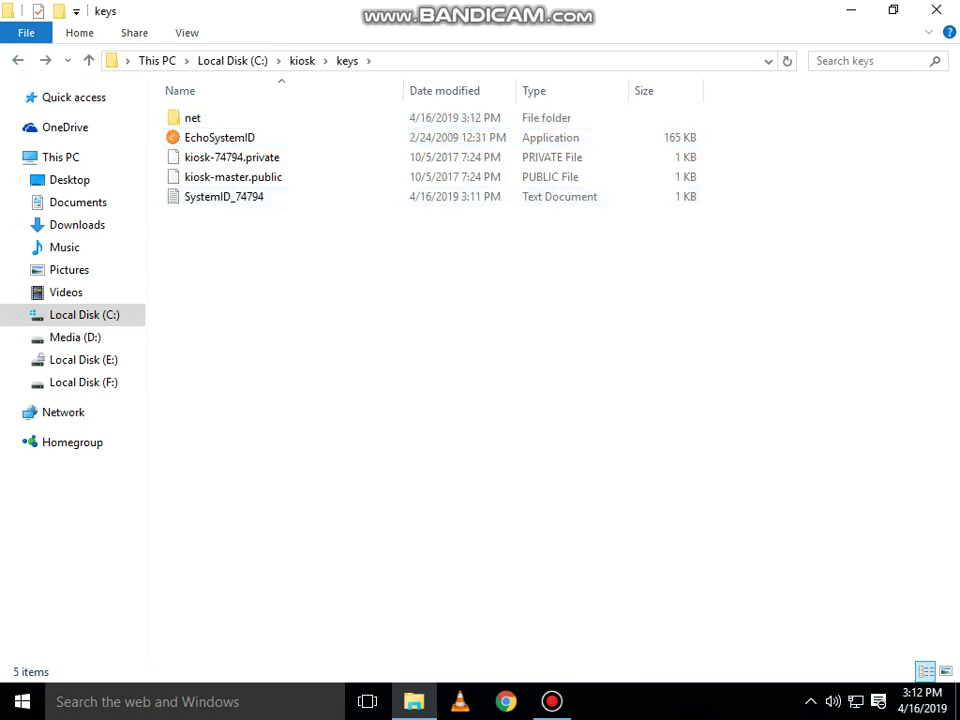
pyautogui.click(851, 9)
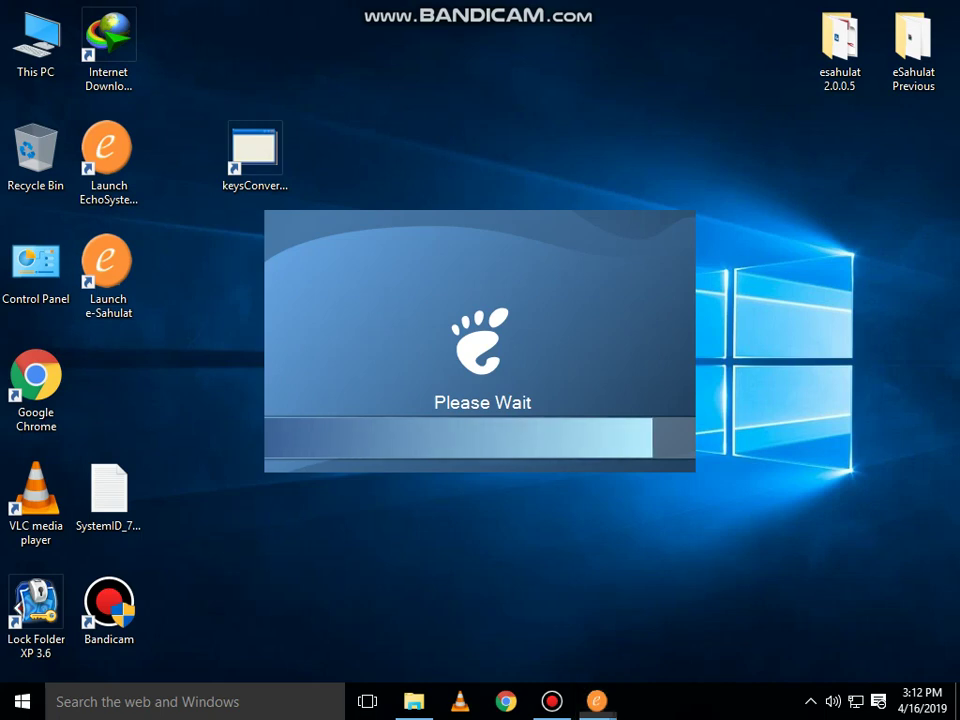
# Switch to Google Chrome and try to search Google for esahulat
pyautogui.press('Return')
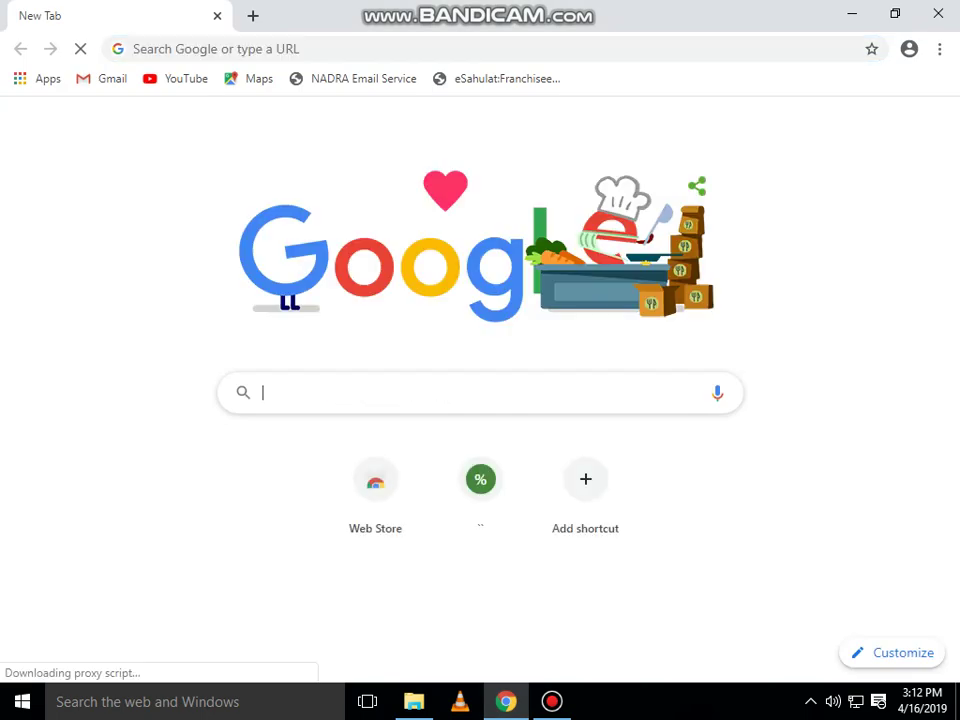
pyautogui.write('e')
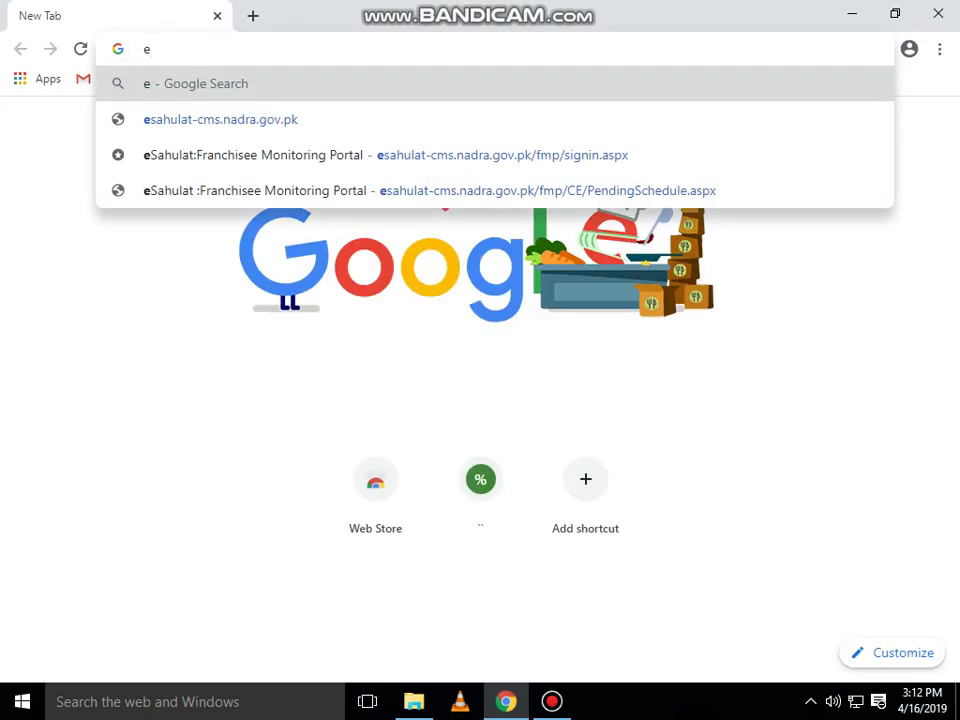
pyautogui.write('sahulat')
pyautogui.press('Return')
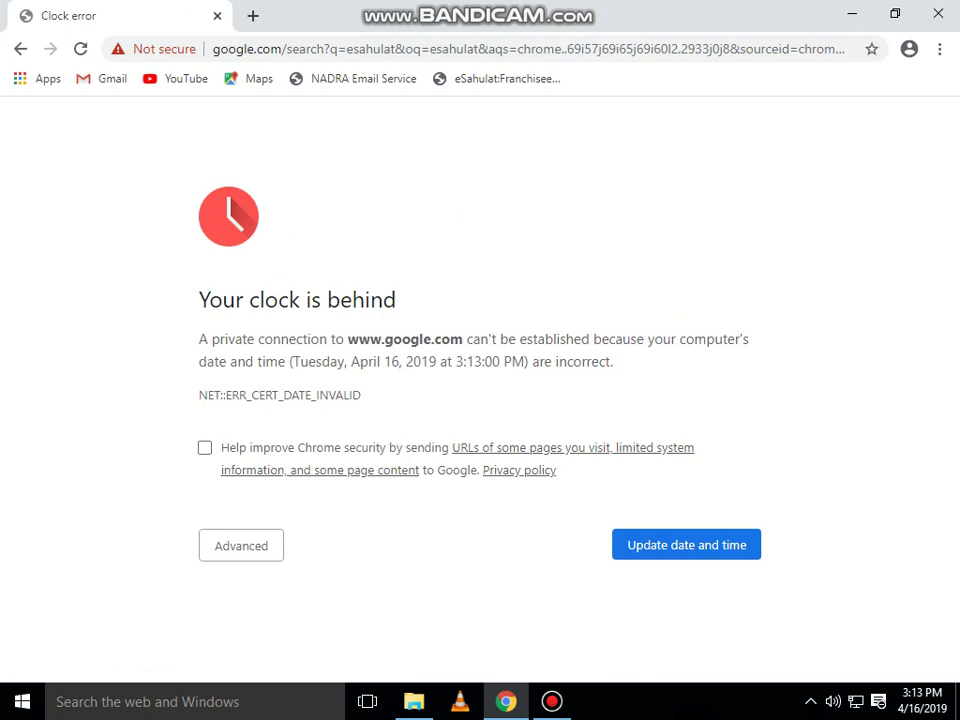
# Set the computer's system date to April 16, 2020 from the browser's clock error page
pyautogui.click(686, 544)
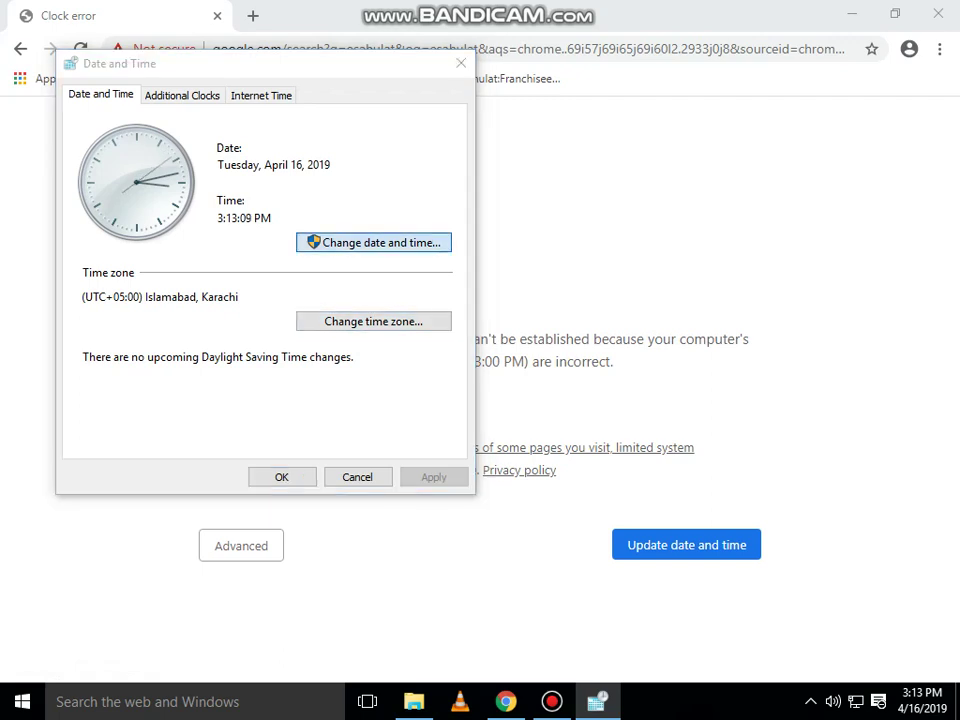
pyautogui.click(374, 242)
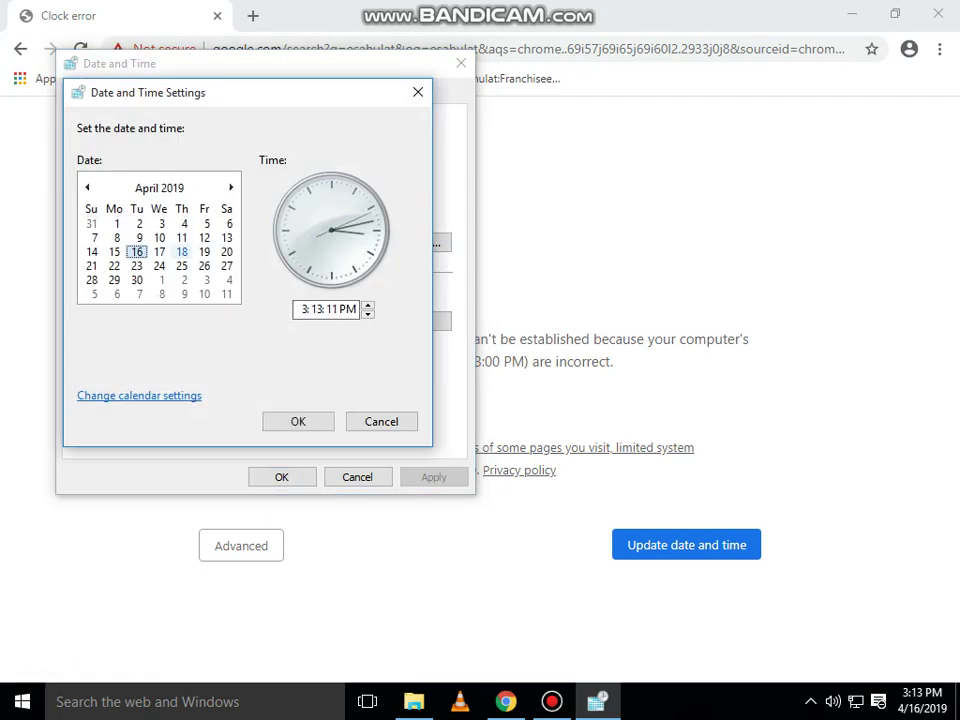
pyautogui.click(159, 187)
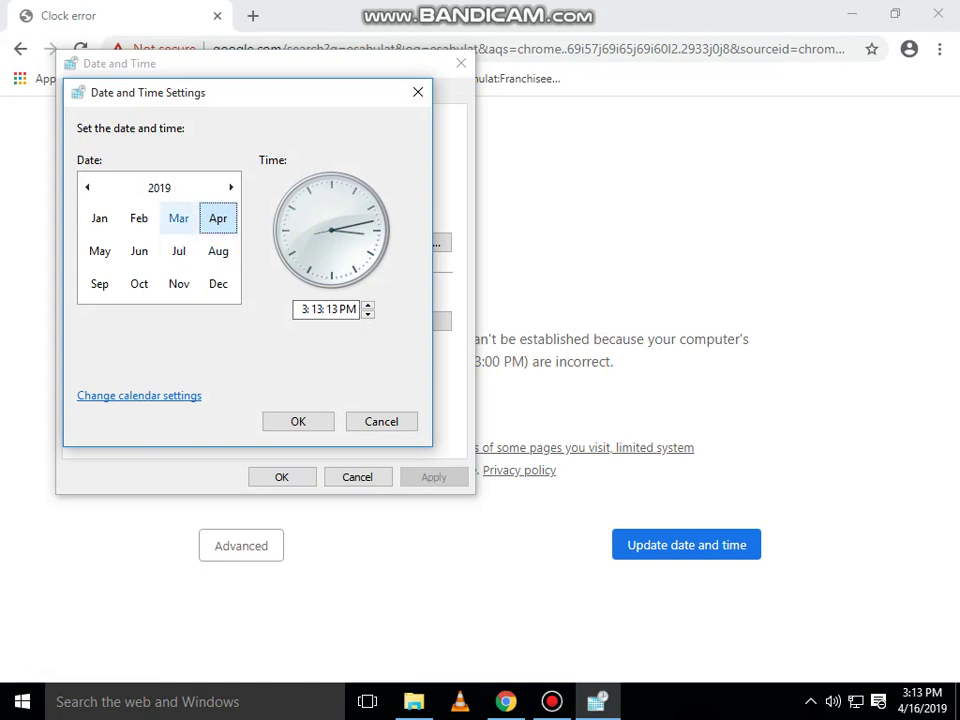
pyautogui.click(159, 187)
pyautogui.click(216, 283)
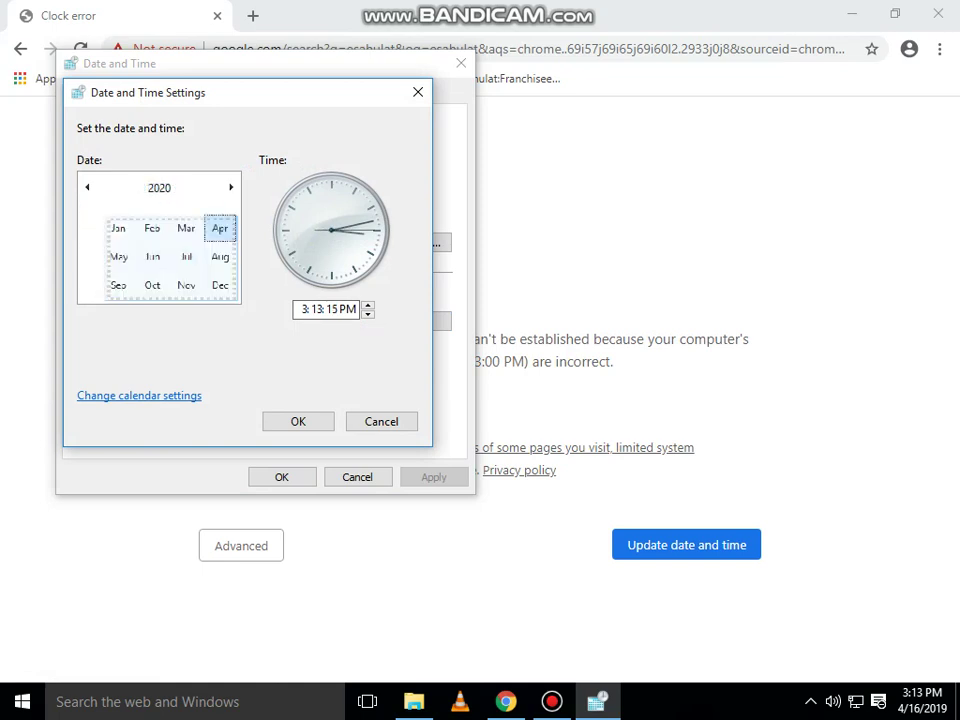
pyautogui.click(298, 421)
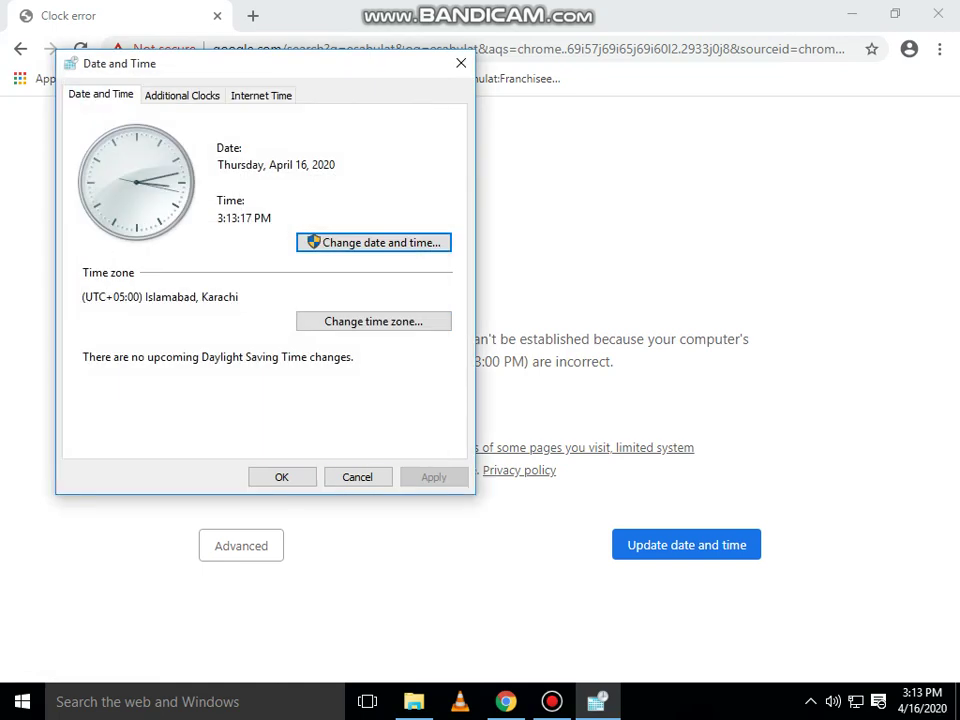
pyautogui.click(281, 477)
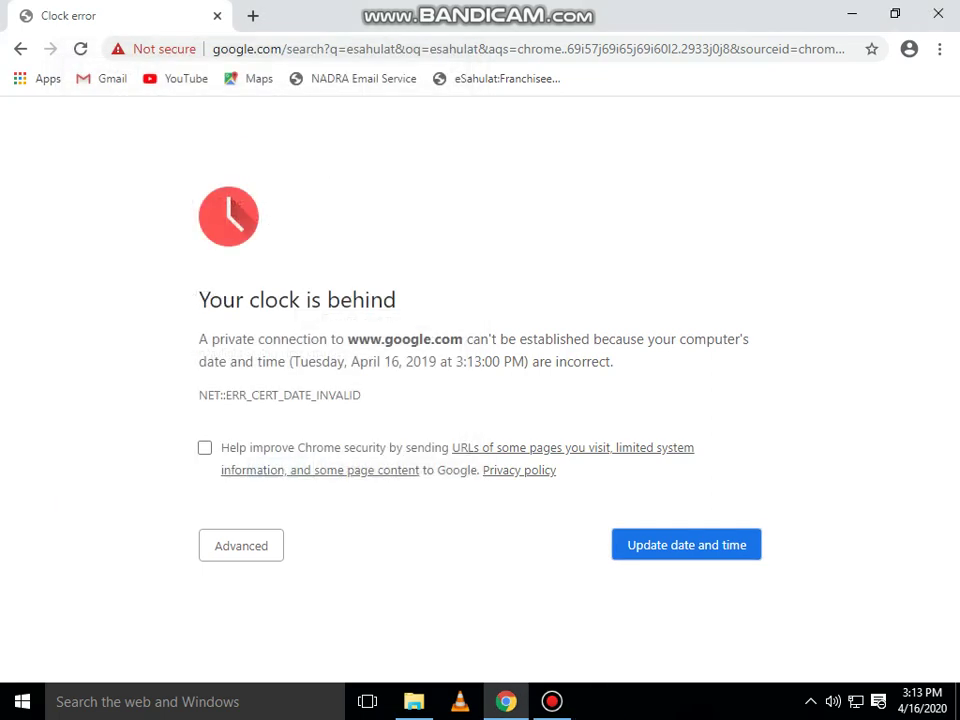
# Reload the esahulat search page, then close the browser
pyautogui.rightClick(484, 150)
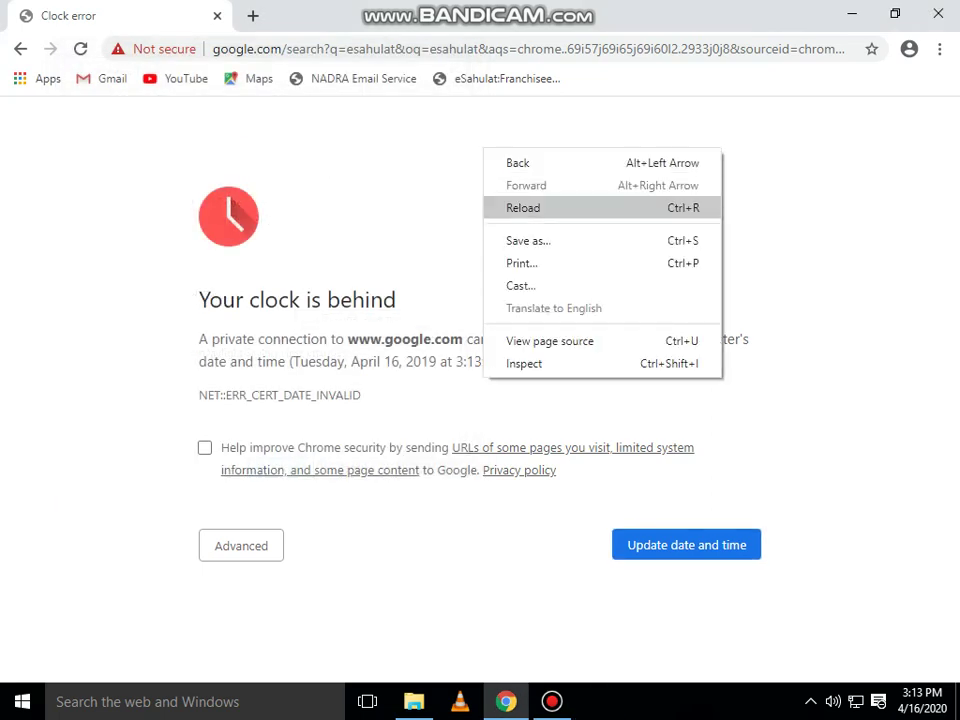
pyautogui.click(521, 208)
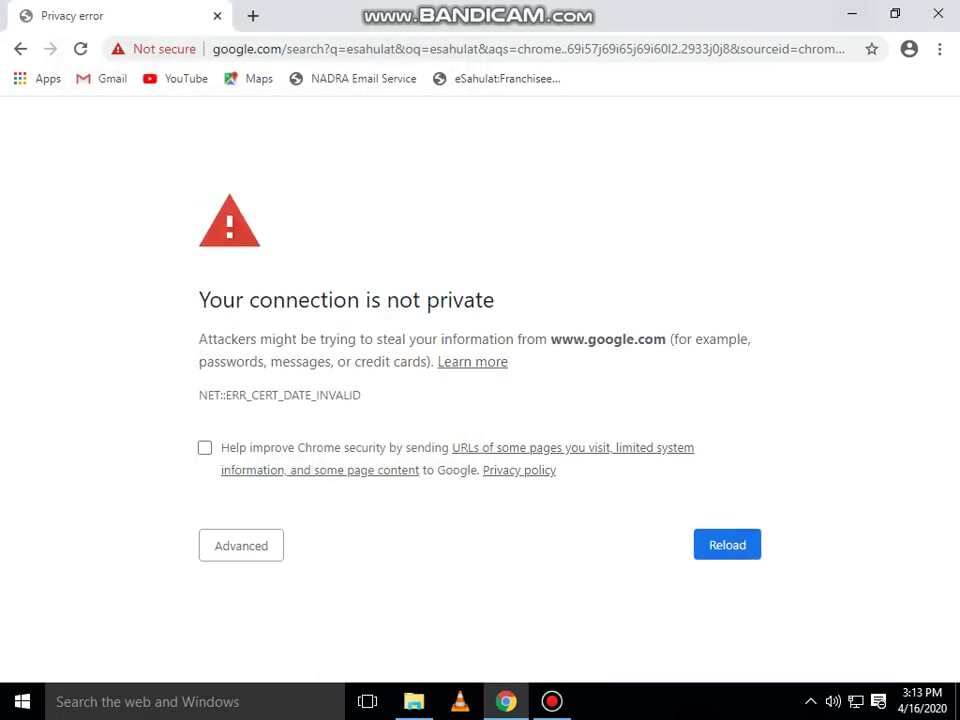
pyautogui.click(937, 13)
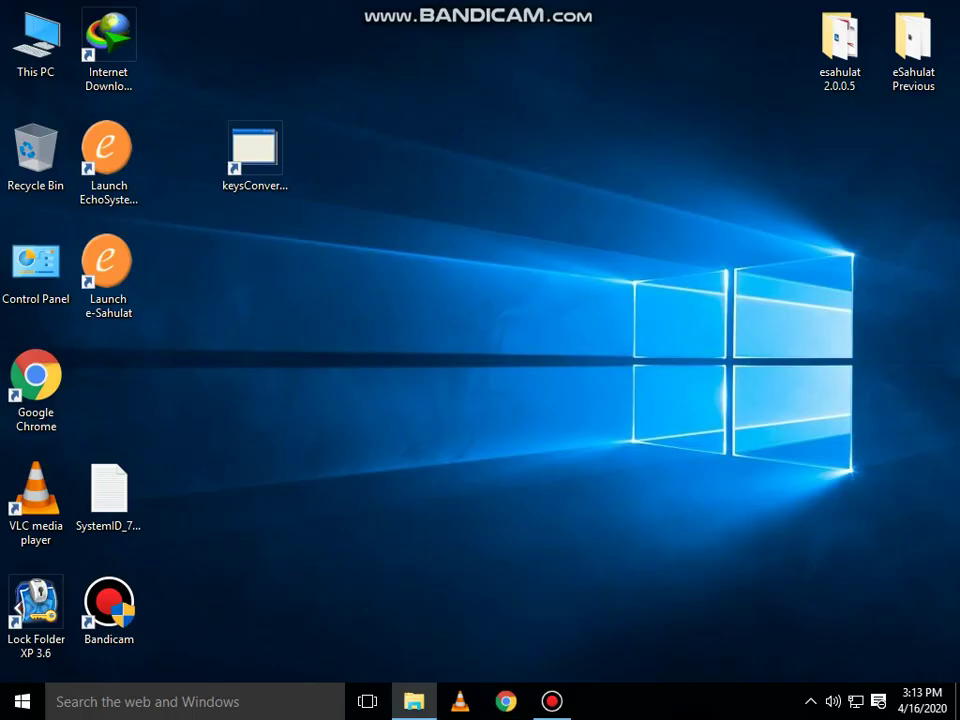
pyautogui.click(36, 42)
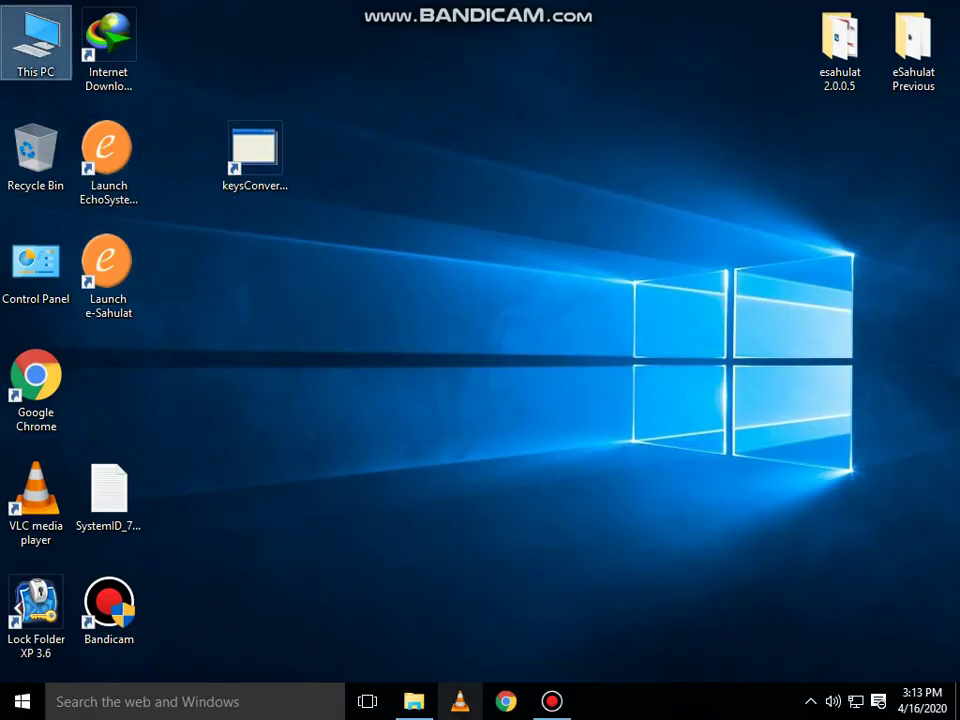
# Reopen Google Chrome, search Google for esahulat and open the NADRA e-Sahulat website
pyautogui.click(506, 701)
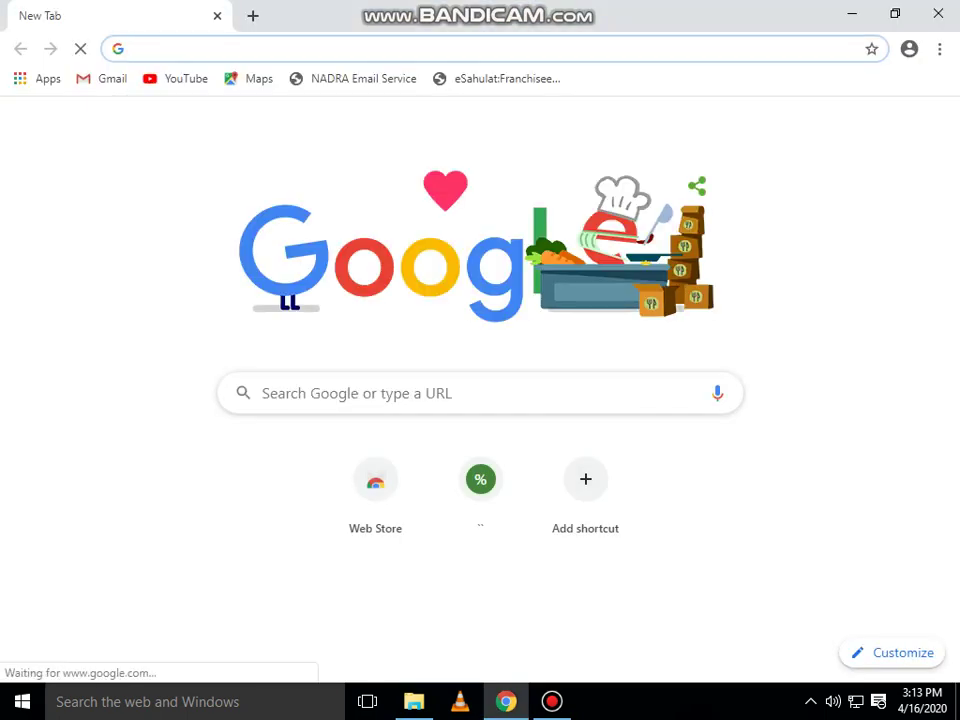
pyautogui.write('esahula')
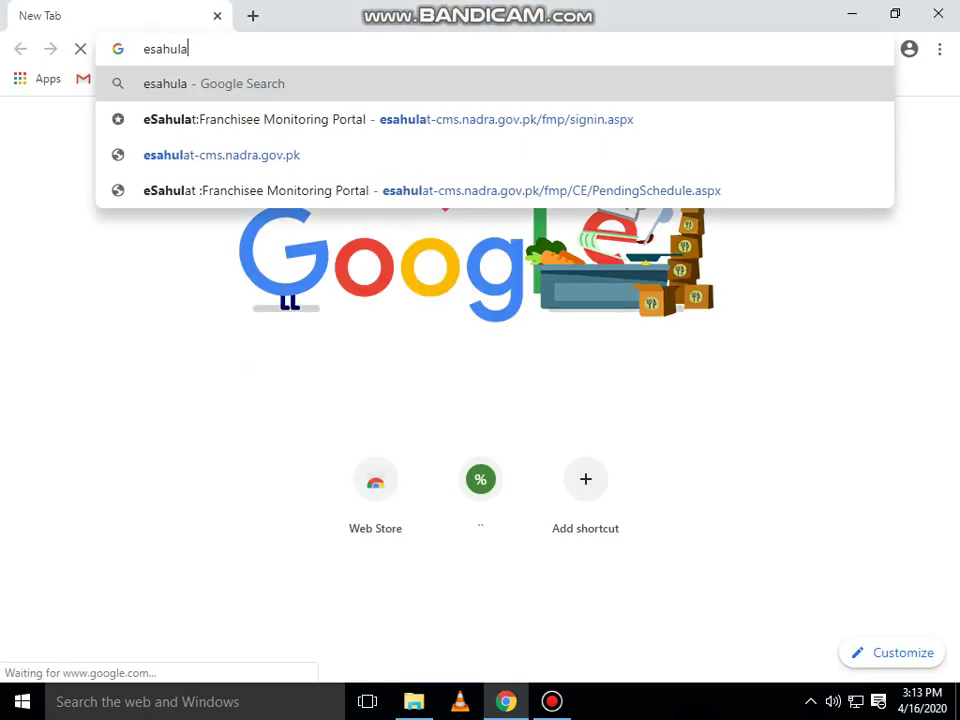
pyautogui.write('t')
pyautogui.press('Return')
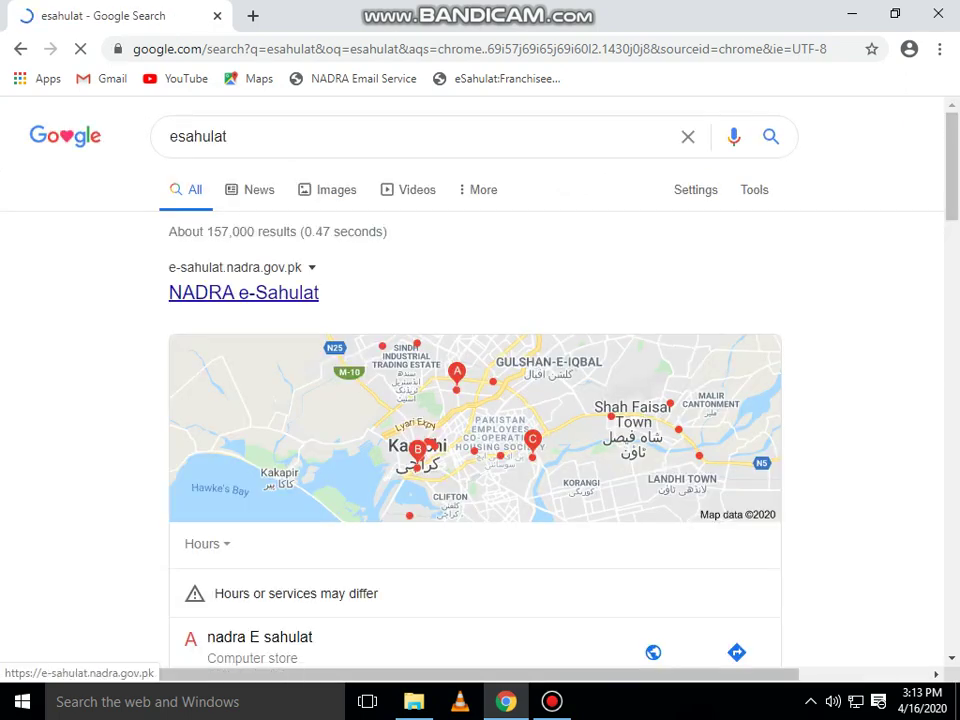
pyautogui.click(243, 292)
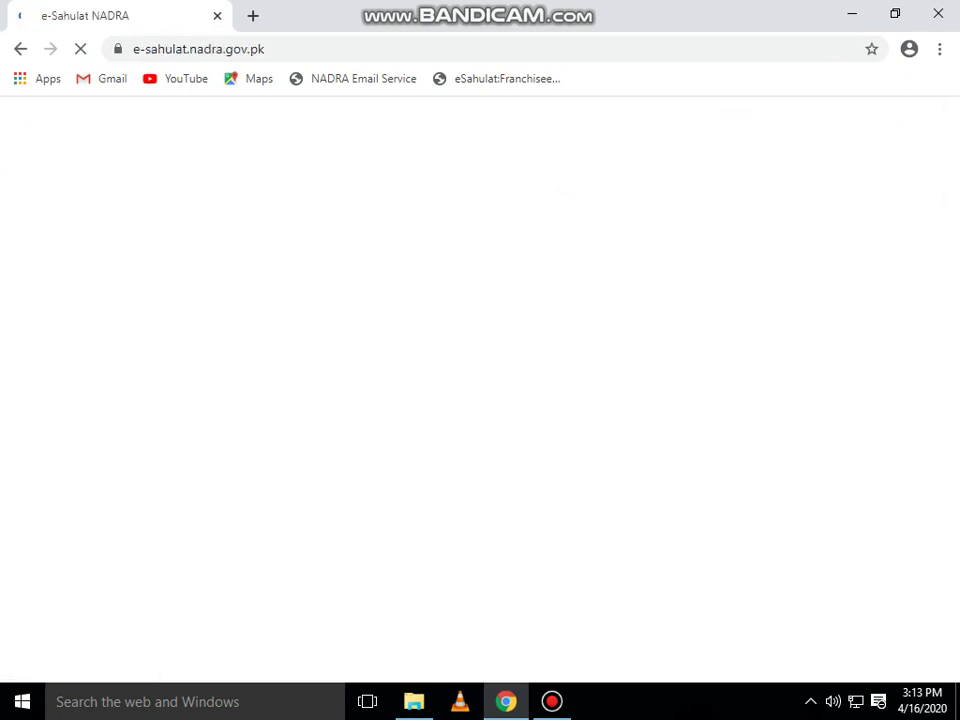